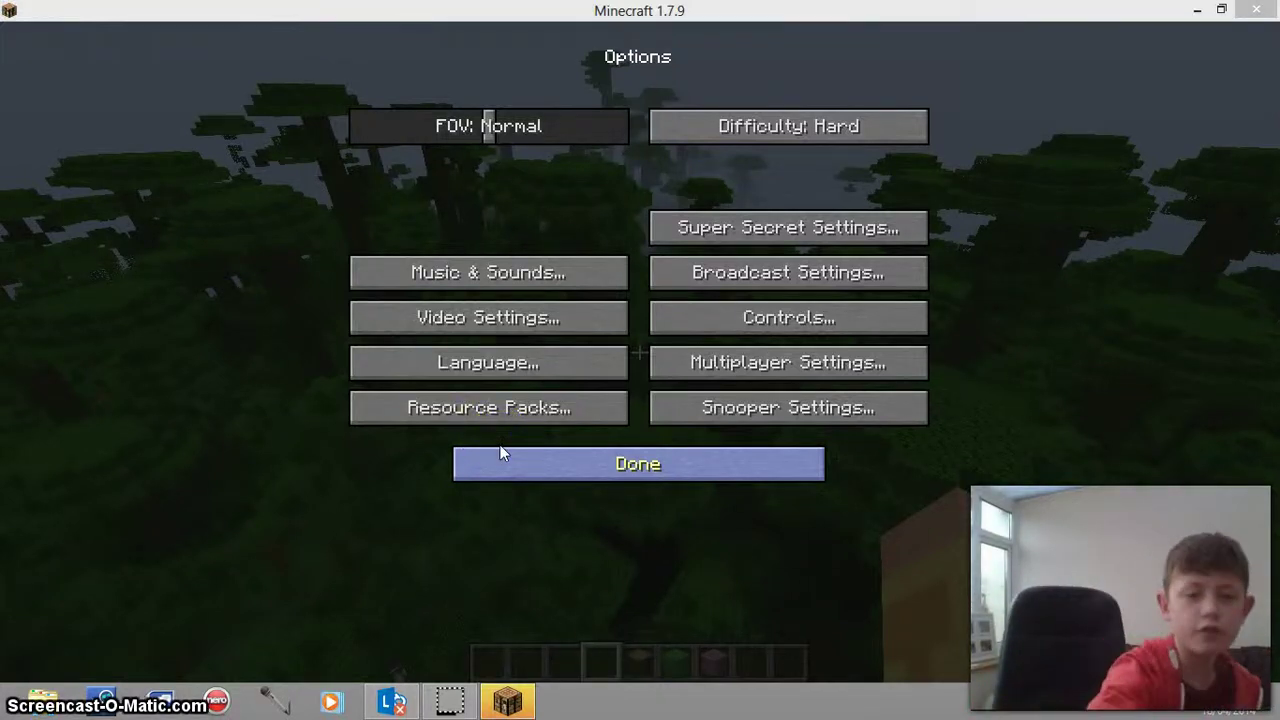
Switch from Minecraft's options screen to the Skindex editor in Internet Explorer.
key(super)
click(512, 400)
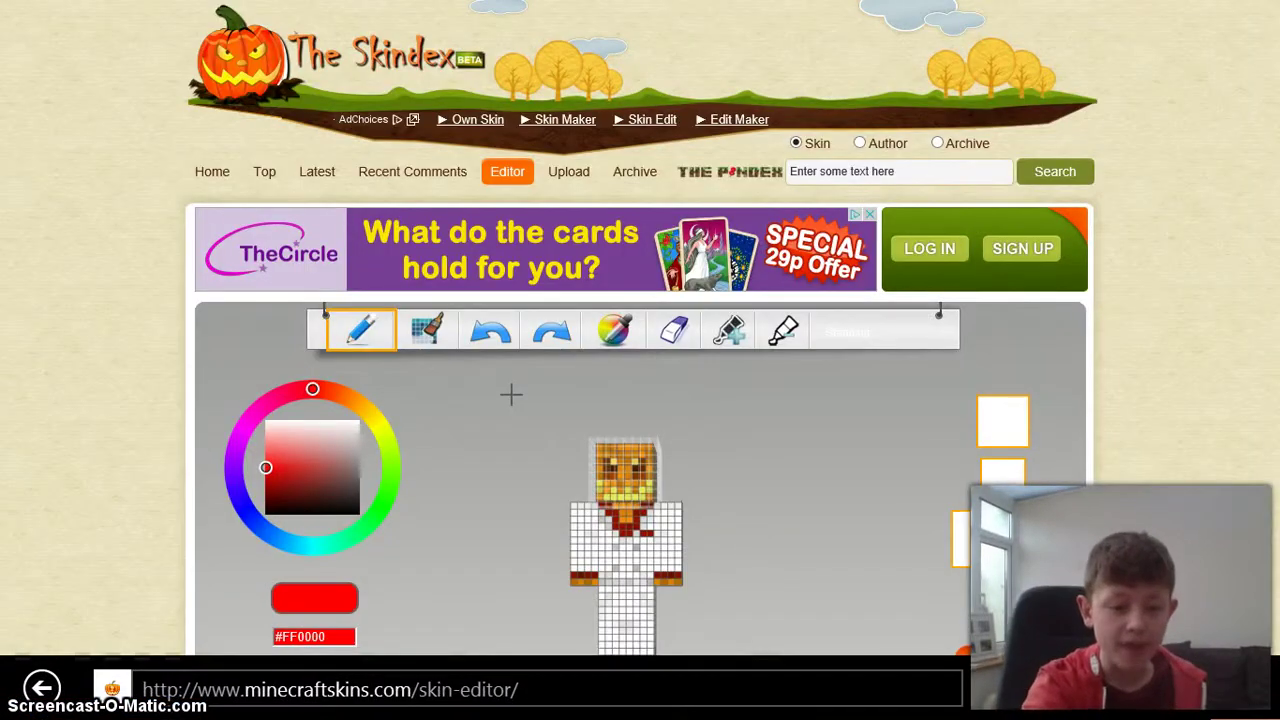
click(412, 690)
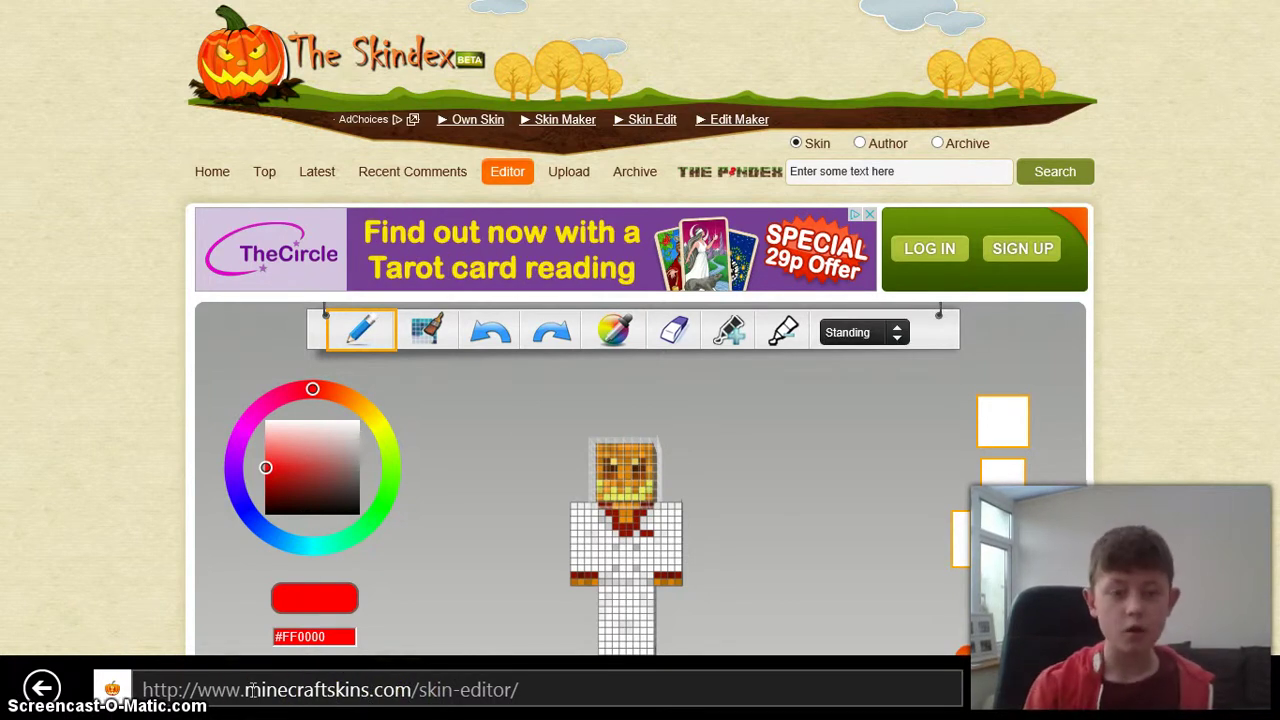
click(333, 695)
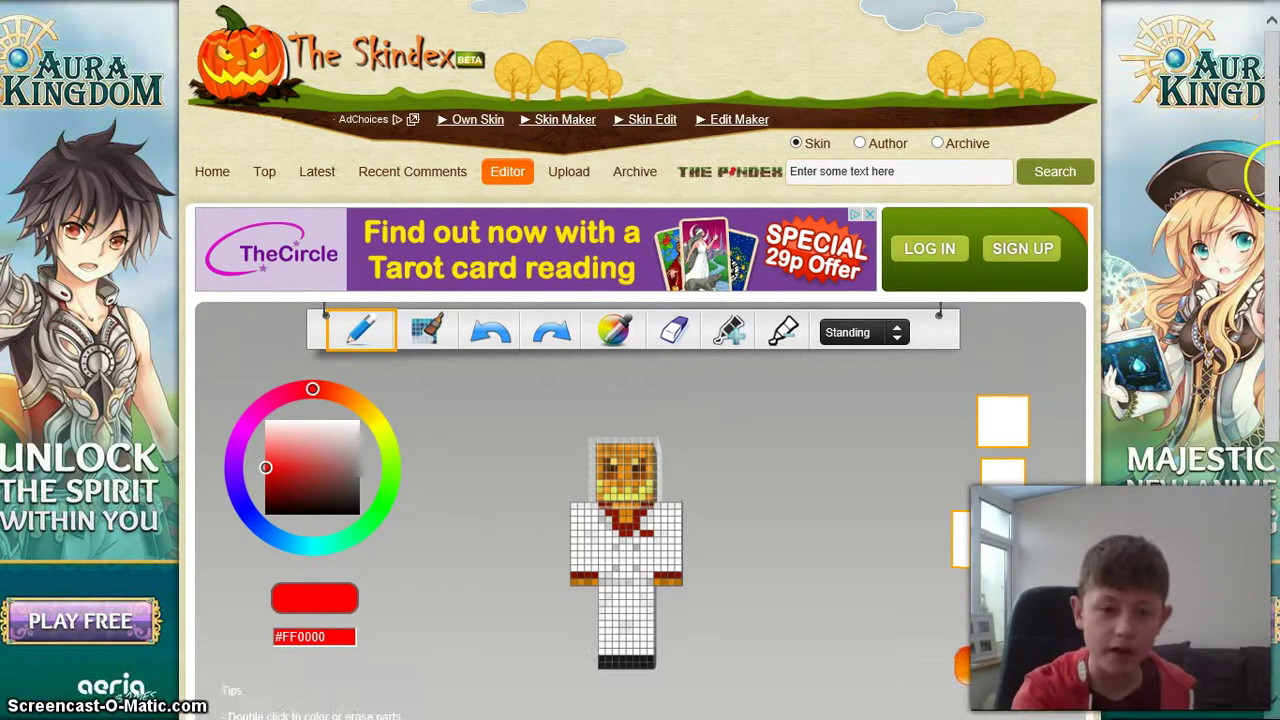
scroll(1041, 370, down, 2)
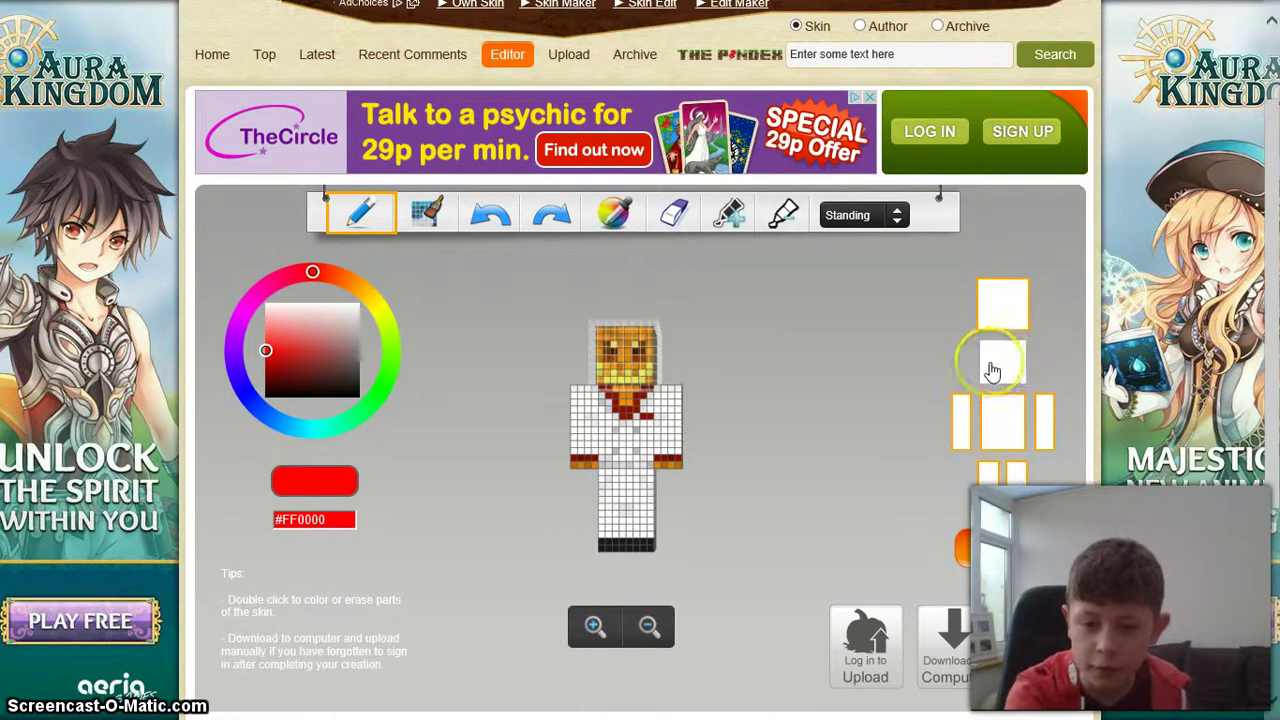
click(1009, 311)
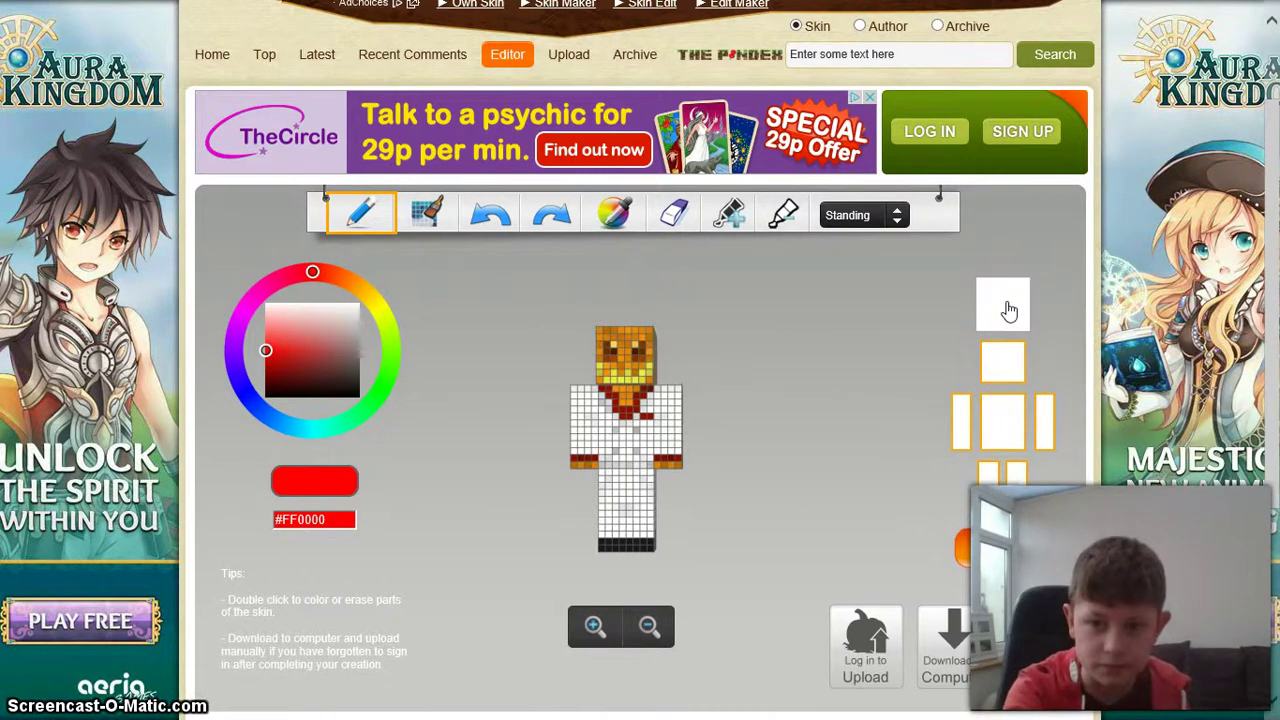
click(613, 346)
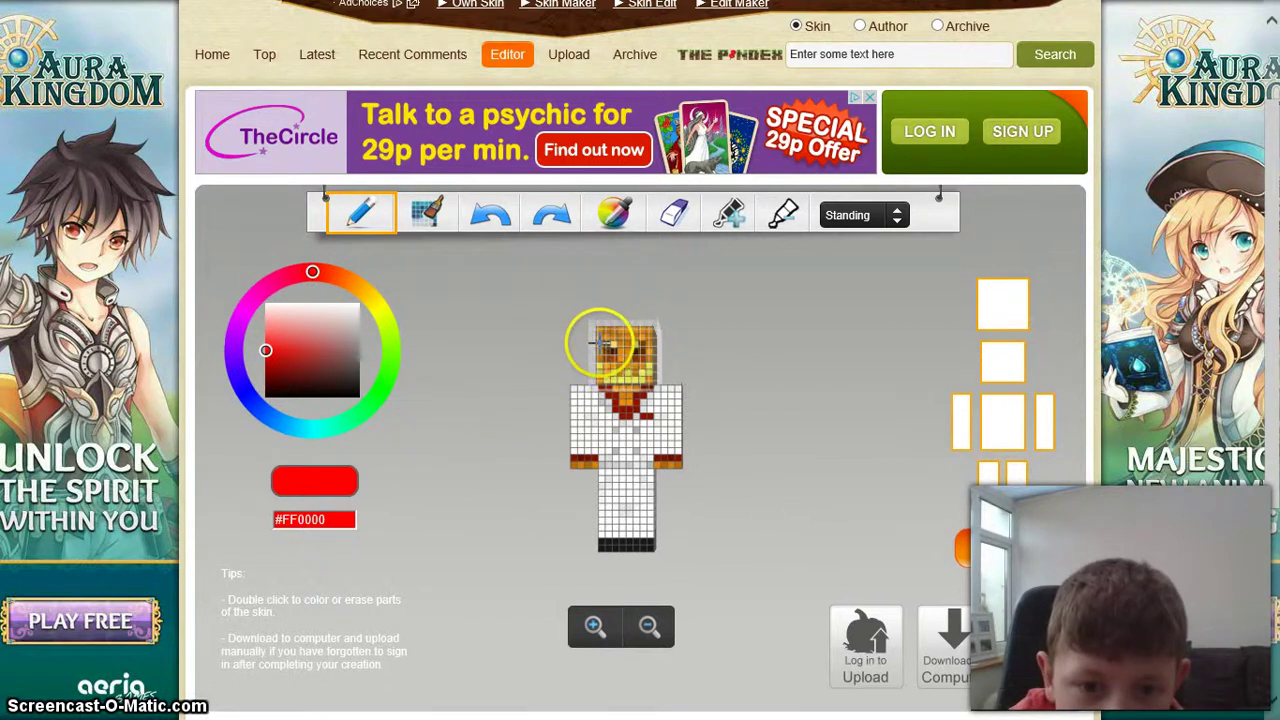
Paint the head's top rows #FF0000, undoing one stroke and redrawing the top row.
drag(615, 341, 641, 340)
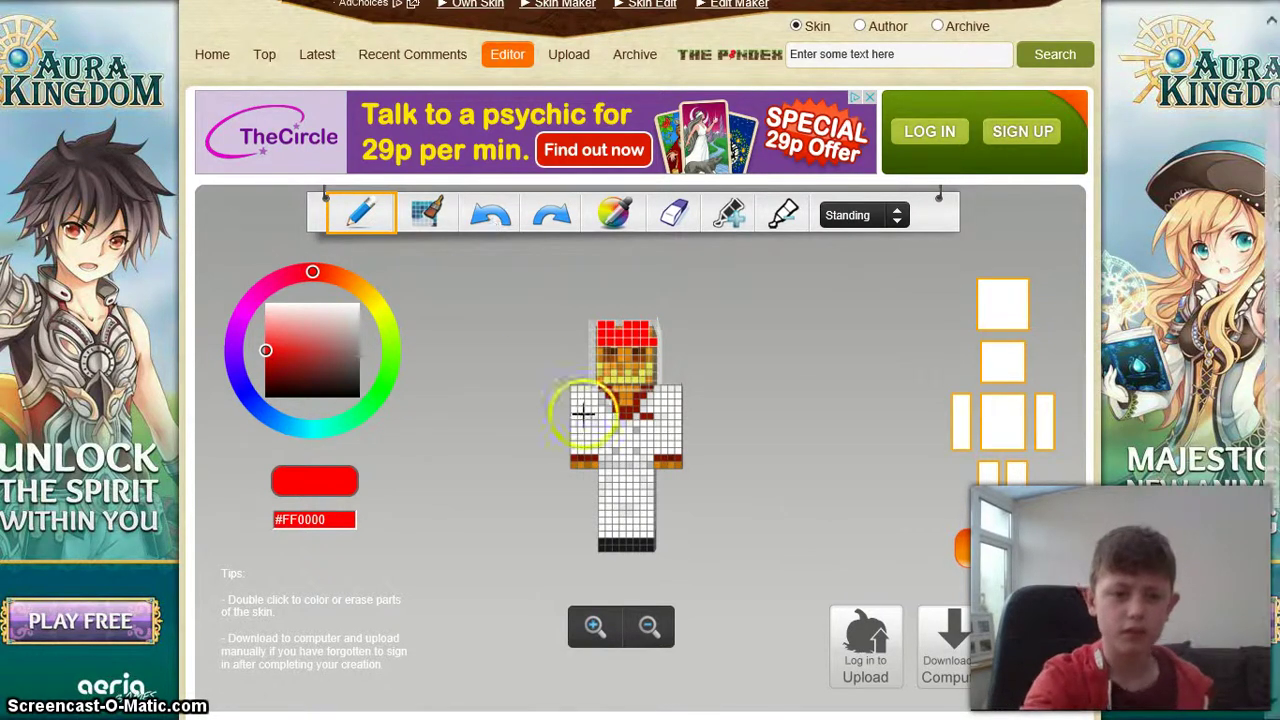
click(622, 318)
click(486, 215)
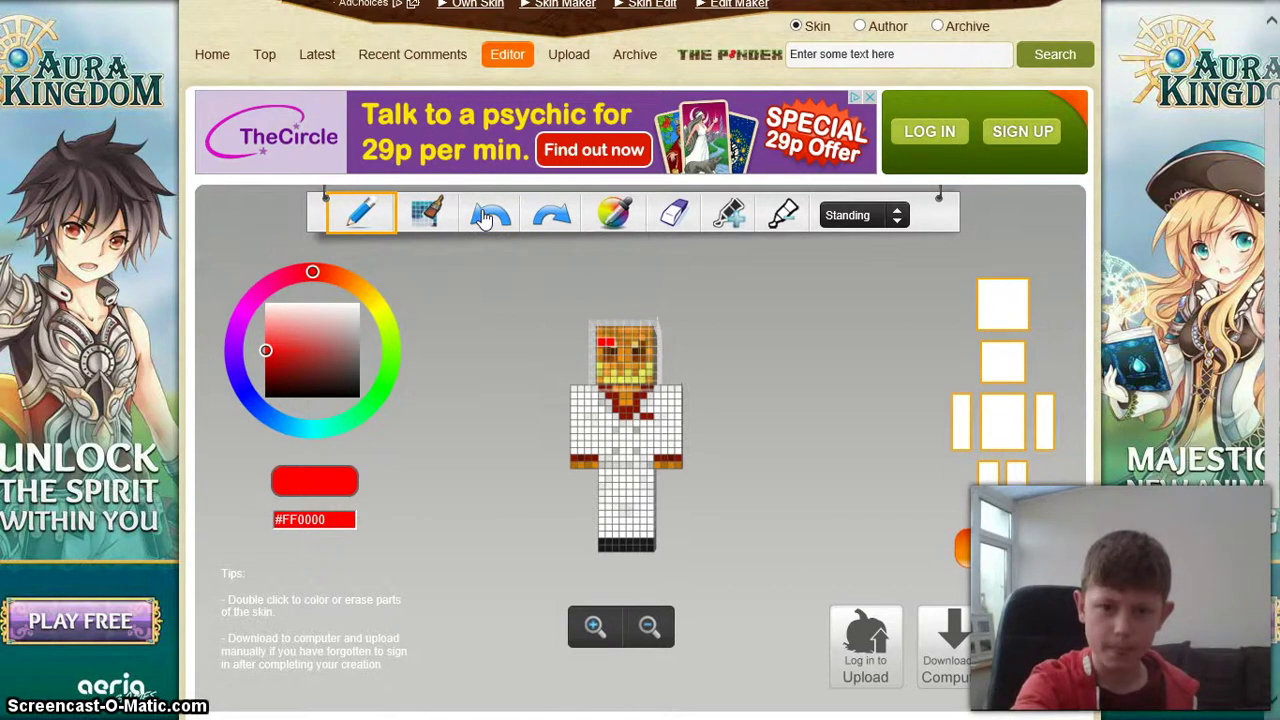
mouse_move(525, 334)
mouse_down()
mouse_move(614, 334)
mouse_move(597, 323)
mouse_up()
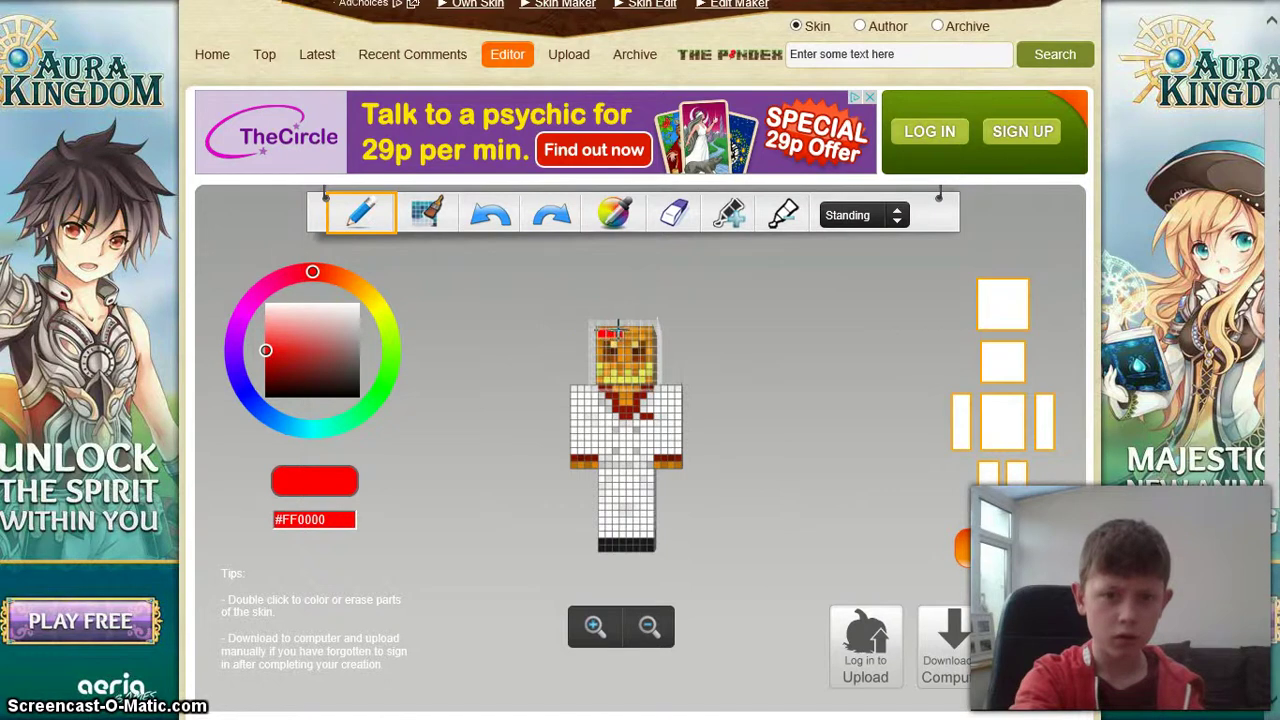
mouse_move(633, 323)
mouse_down()
mouse_move(651, 328)
mouse_move(591, 317)
mouse_move(592, 336)
mouse_move(634, 322)
mouse_move(660, 342)
mouse_up()
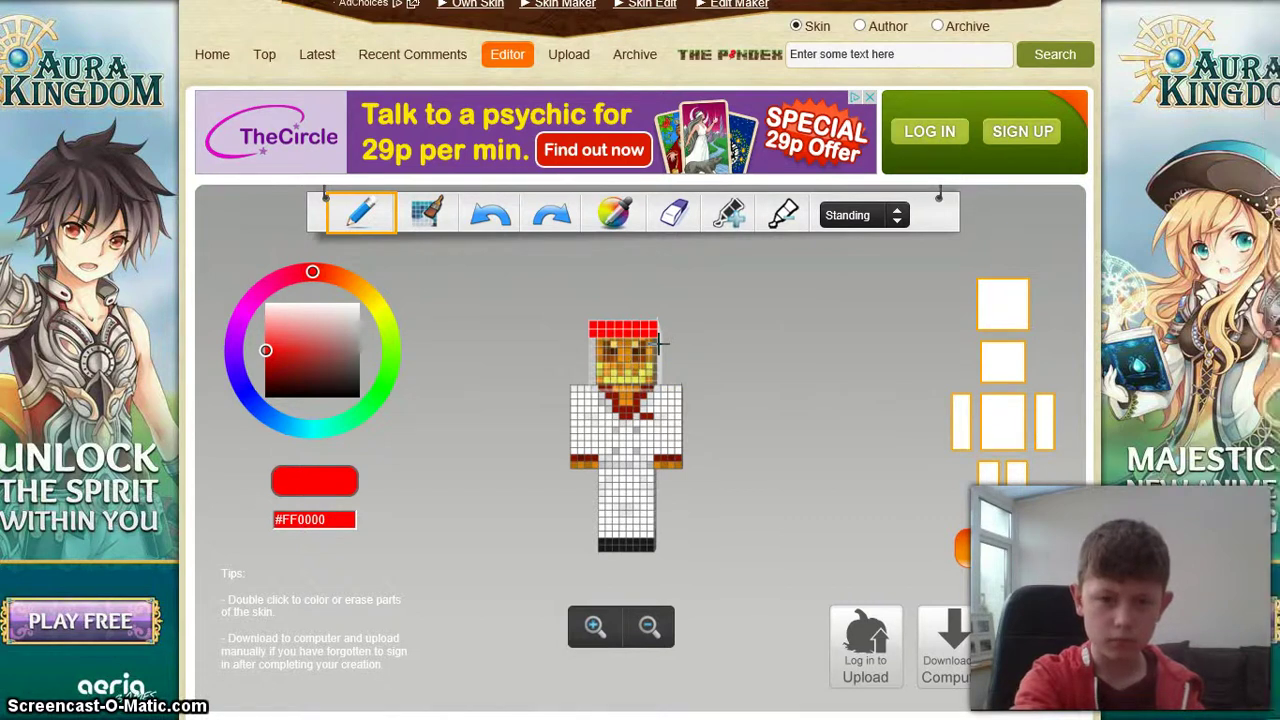
key(super)
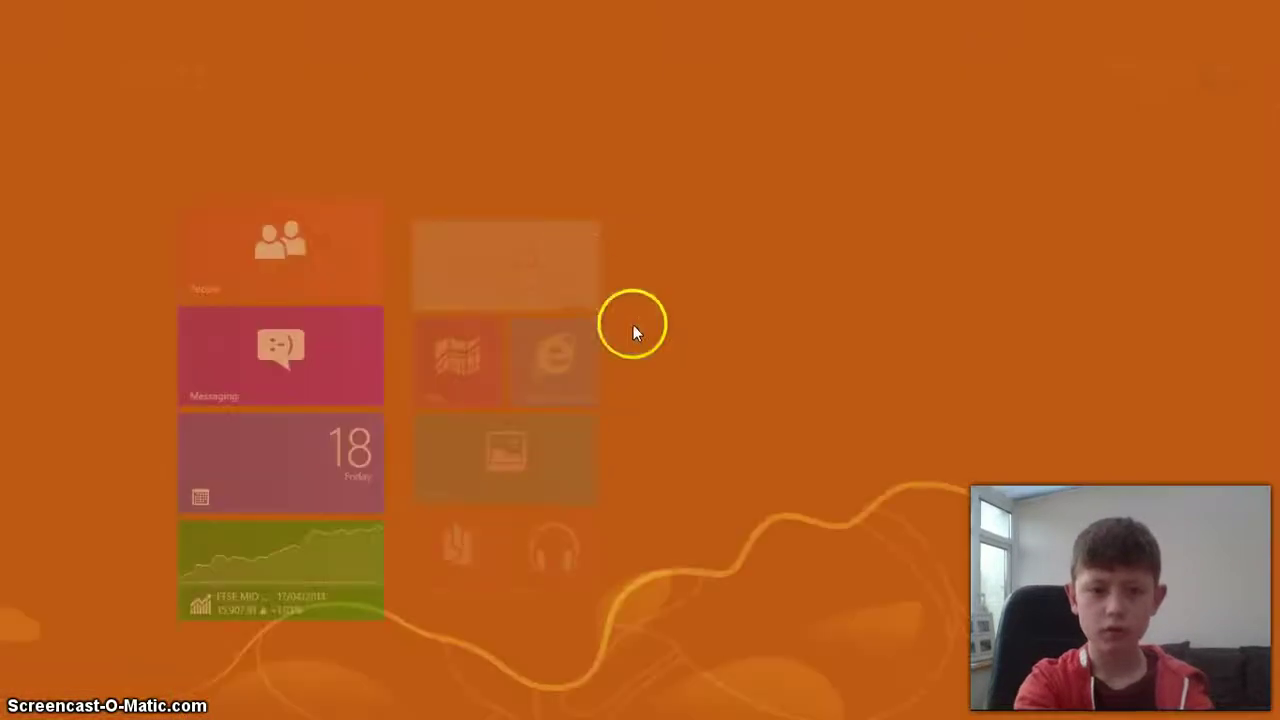
click(532, 228)
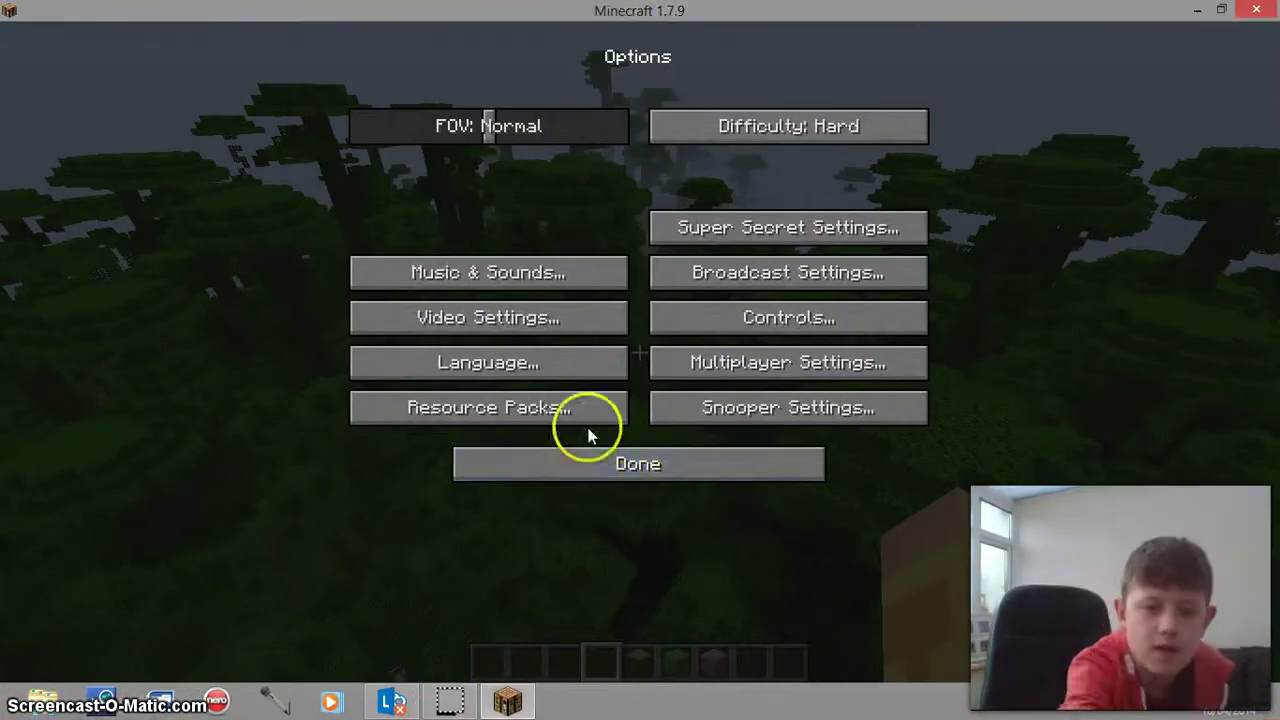
key(super)
click(545, 356)
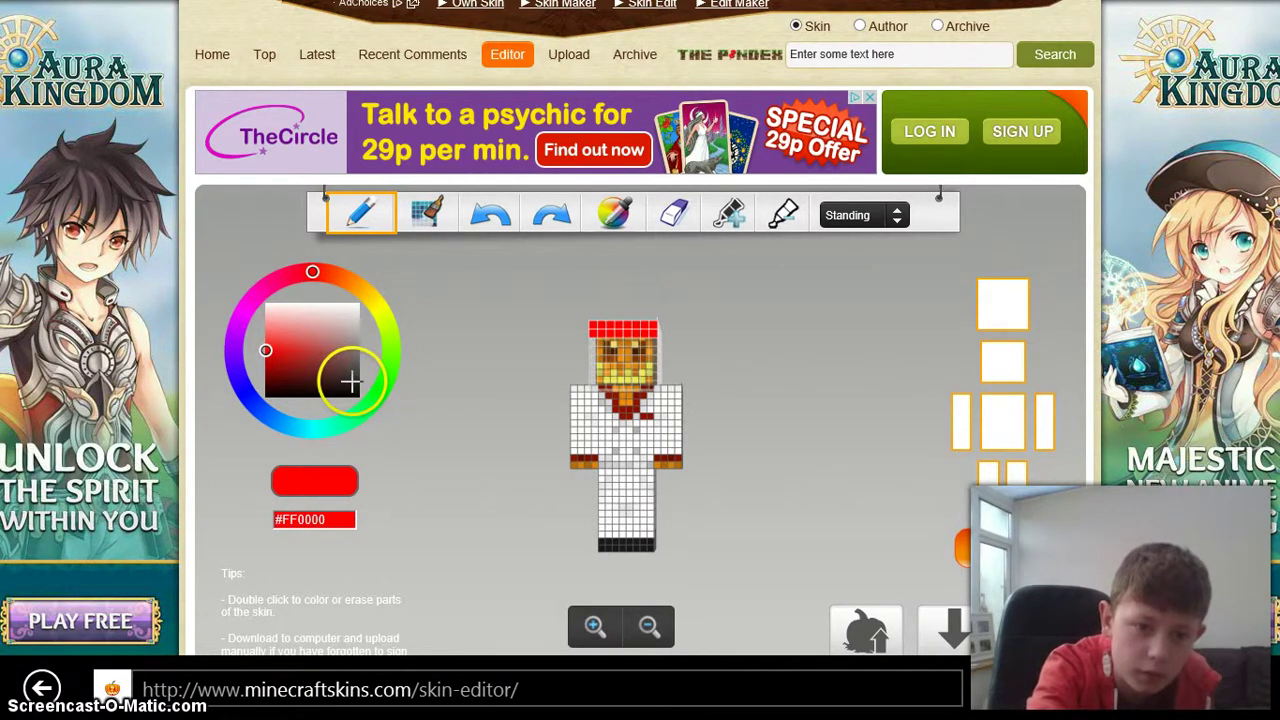
Pick yellow then orange for the trim, then green #1bff00 for the shirt, starting down the left arm.
click(376, 299)
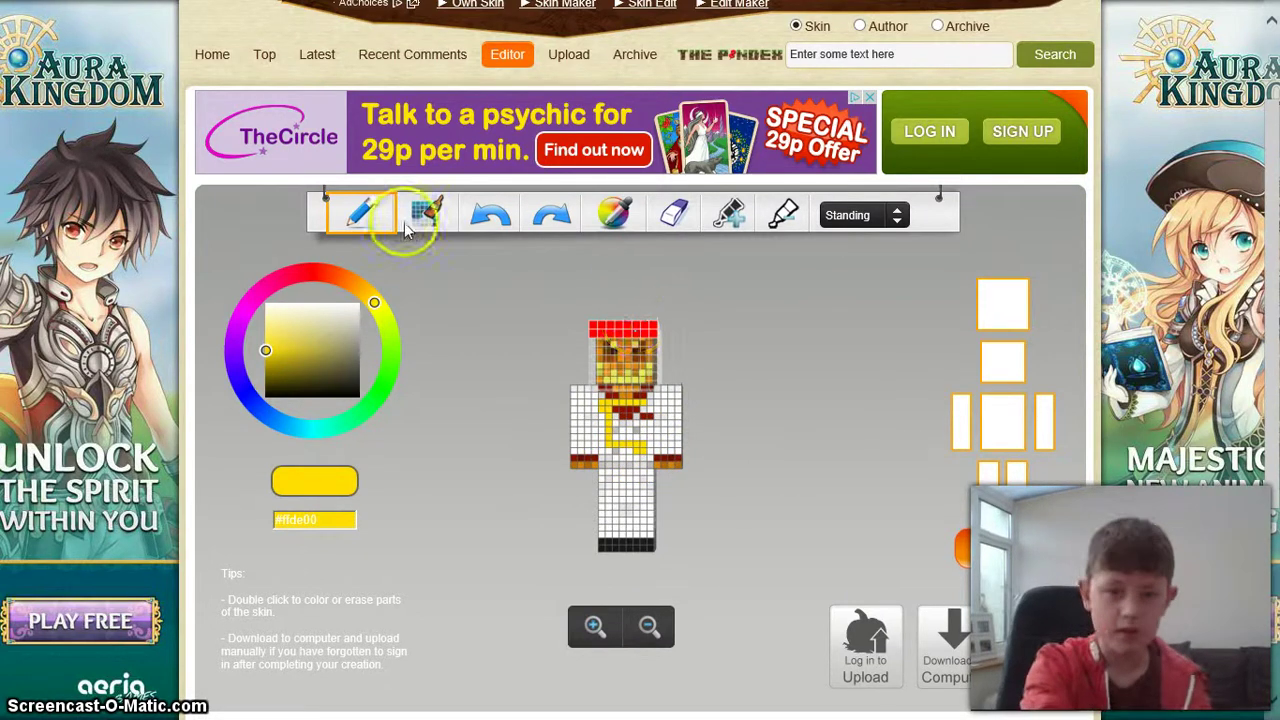
click(365, 290)
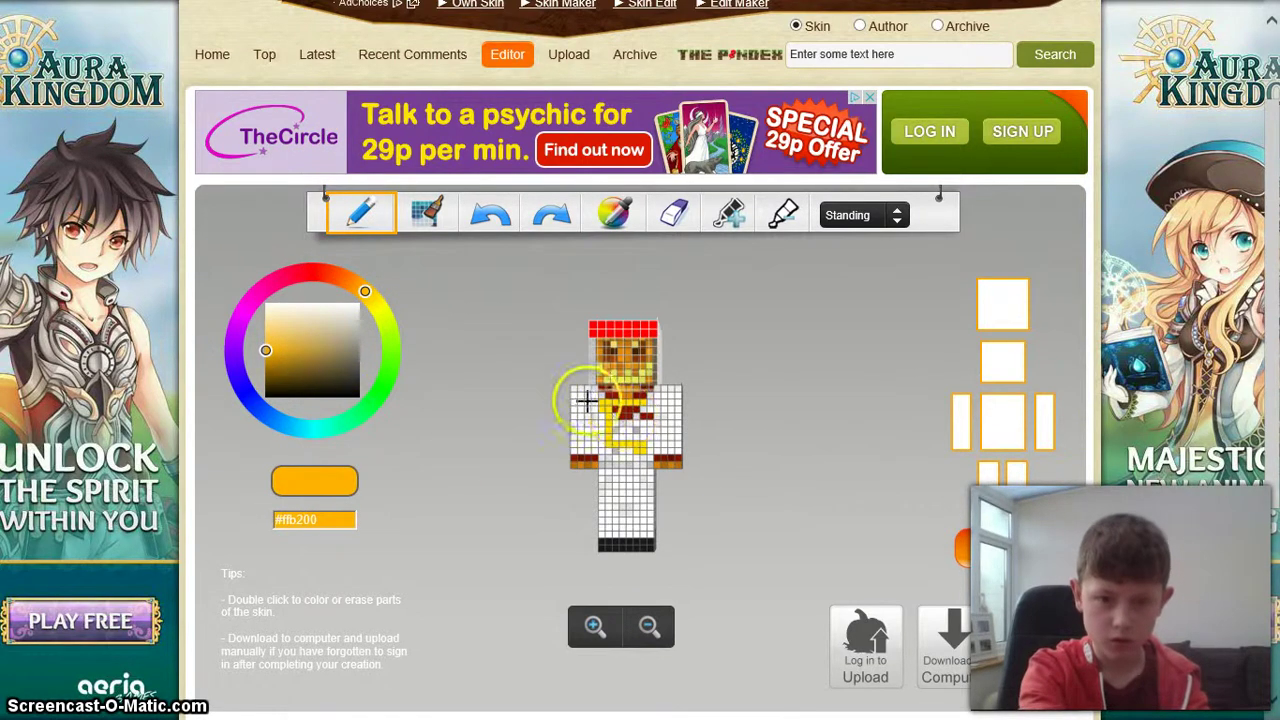
click(384, 378)
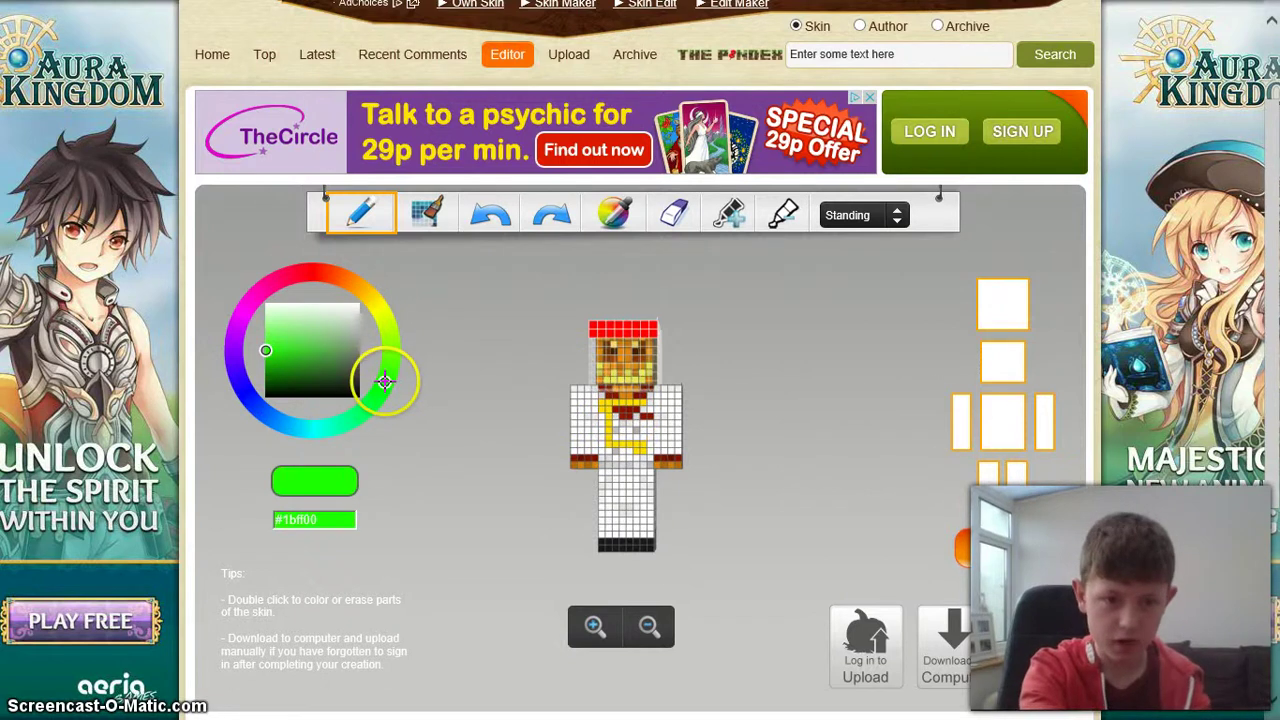
mouse_move(573, 388)
mouse_down()
mouse_move(576, 449)
mouse_move(593, 449)
mouse_move(598, 392)
mouse_up()
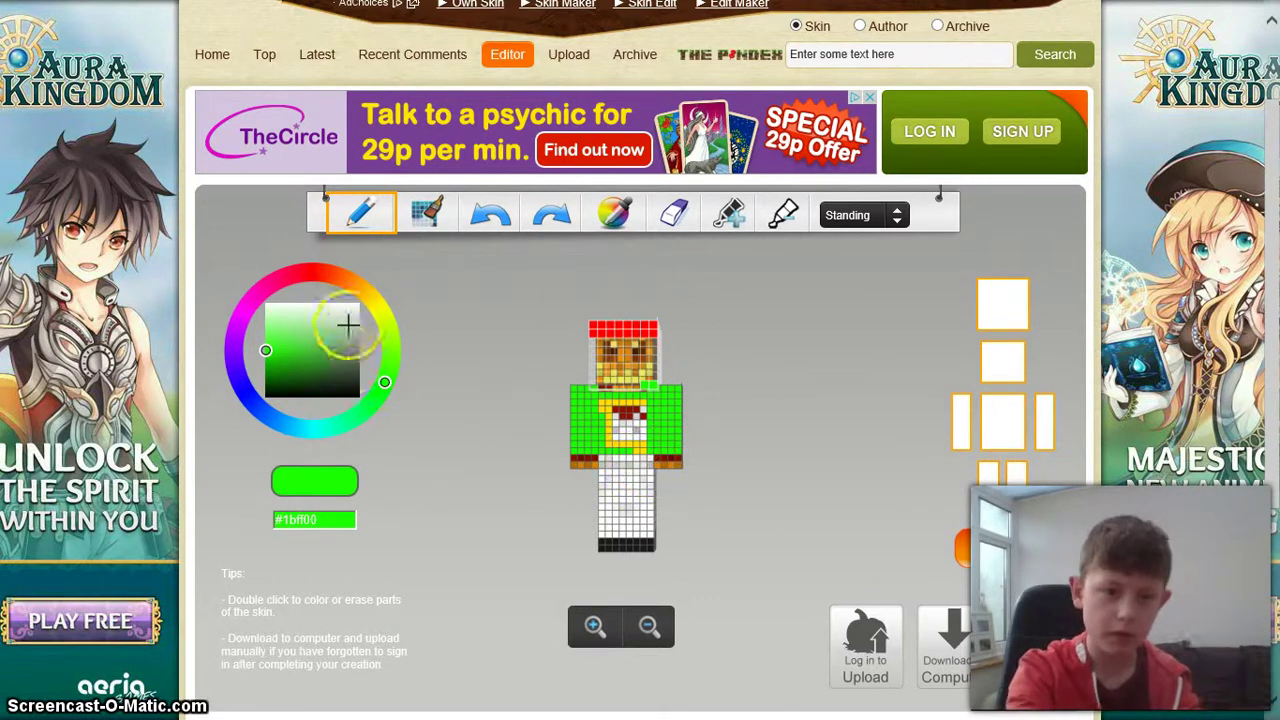
Paint the leg pixels magenta #ff00be, including the edges, bottom and the white column.
click(257, 294)
mouse_move(601, 458)
mouse_down()
mouse_move(606, 538)
mouse_move(650, 534)
mouse_move(646, 478)
mouse_up()
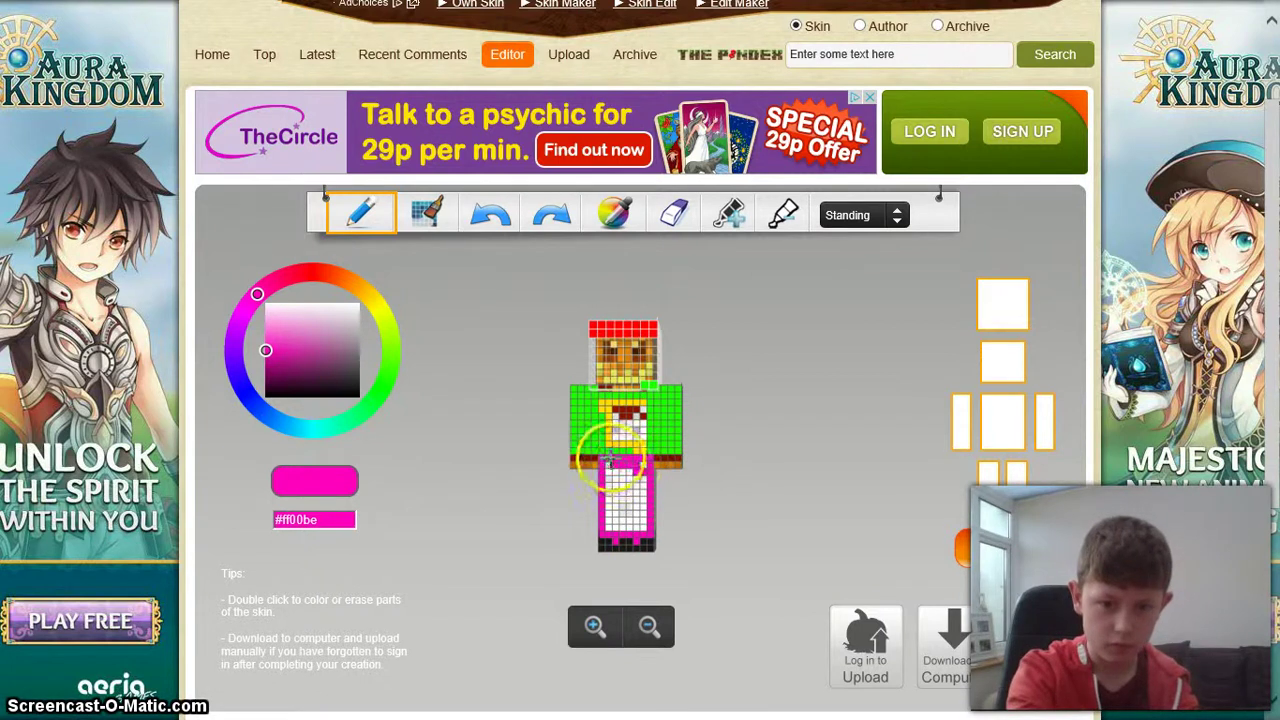
drag(612, 478, 610, 518)
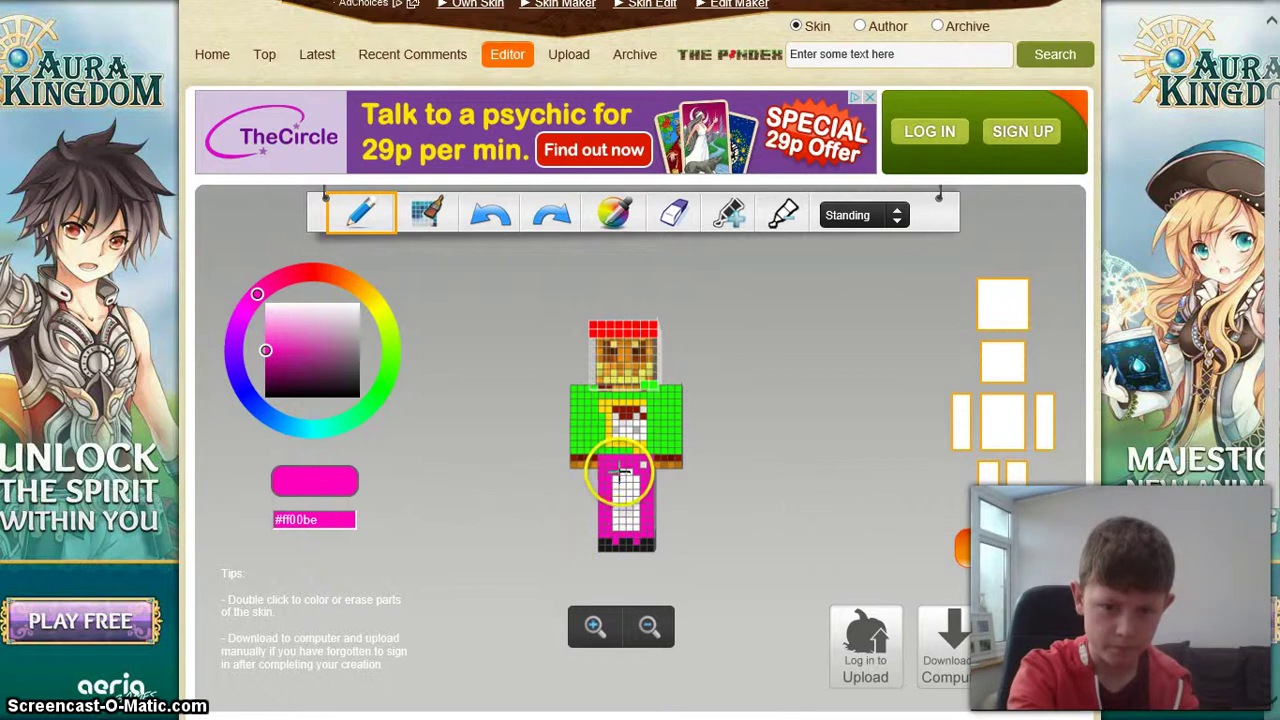
drag(626, 478, 658, 480)
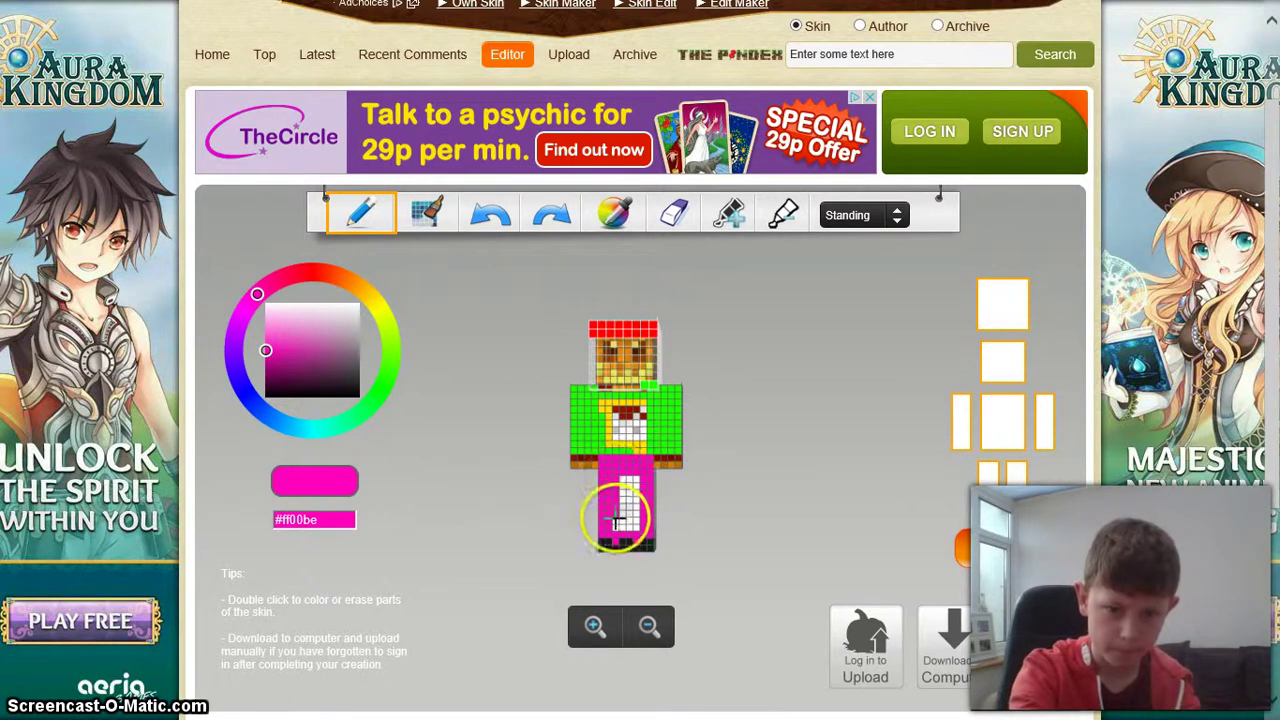
mouse_move(625, 487)
mouse_down()
mouse_move(626, 525)
mouse_move(640, 489)
mouse_up()
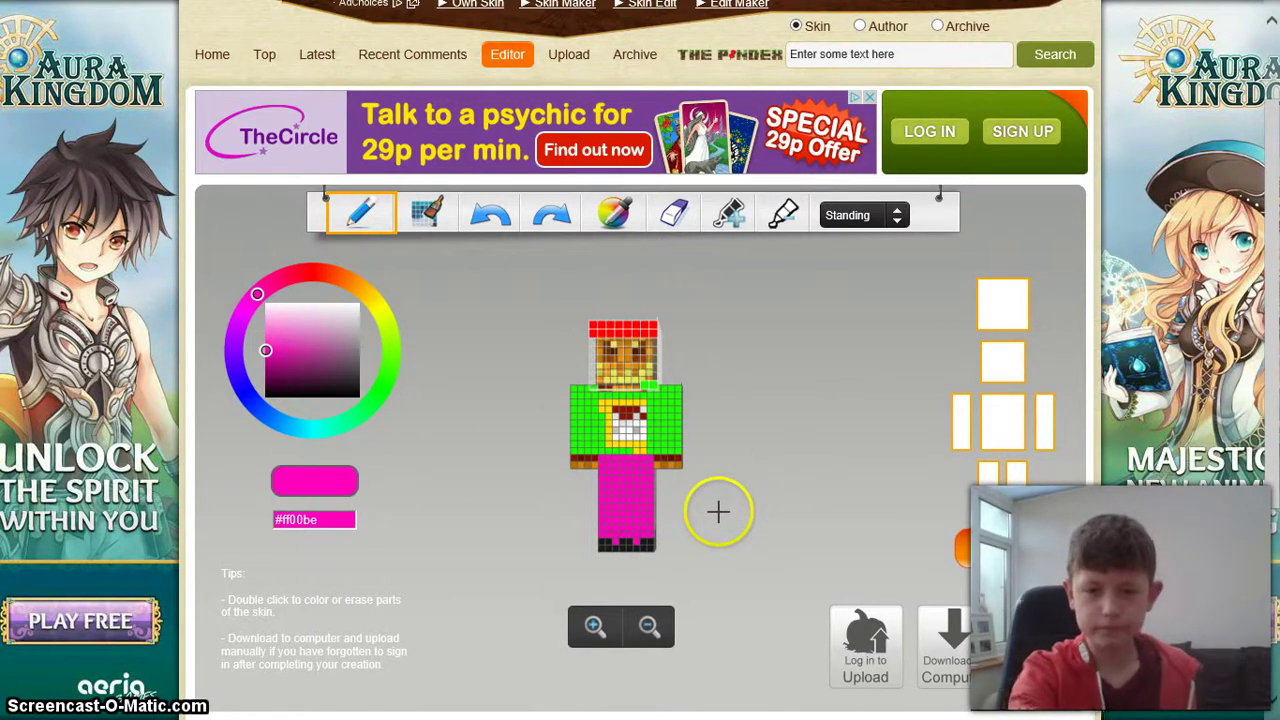
Hide both legs in the body-part selector, toggle the head, and zoom in the preview.
click(1015, 495)
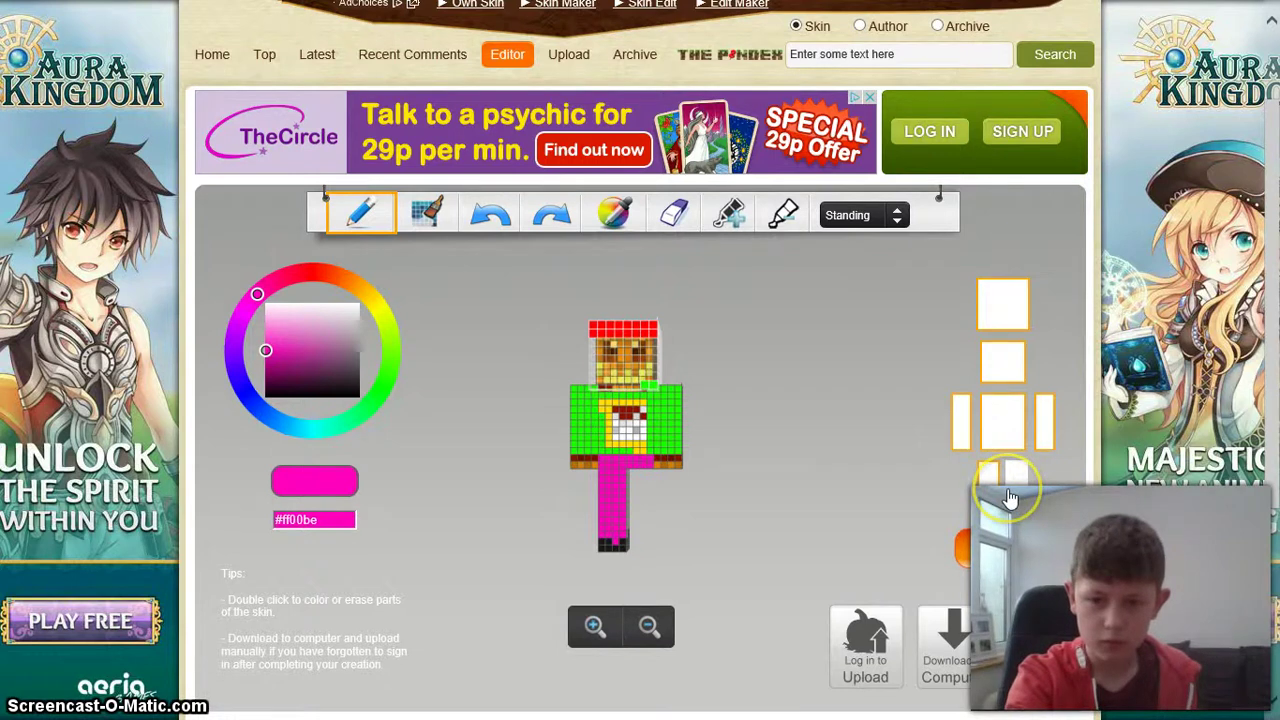
click(990, 478)
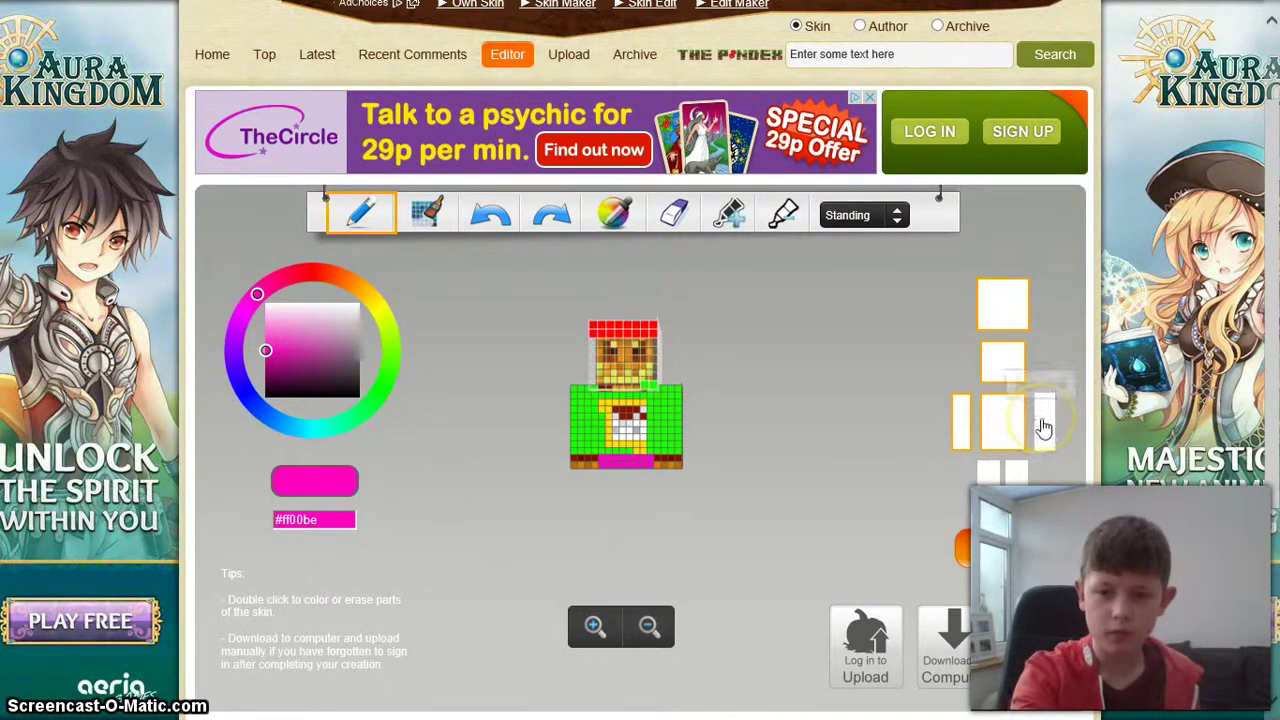
click(1020, 300)
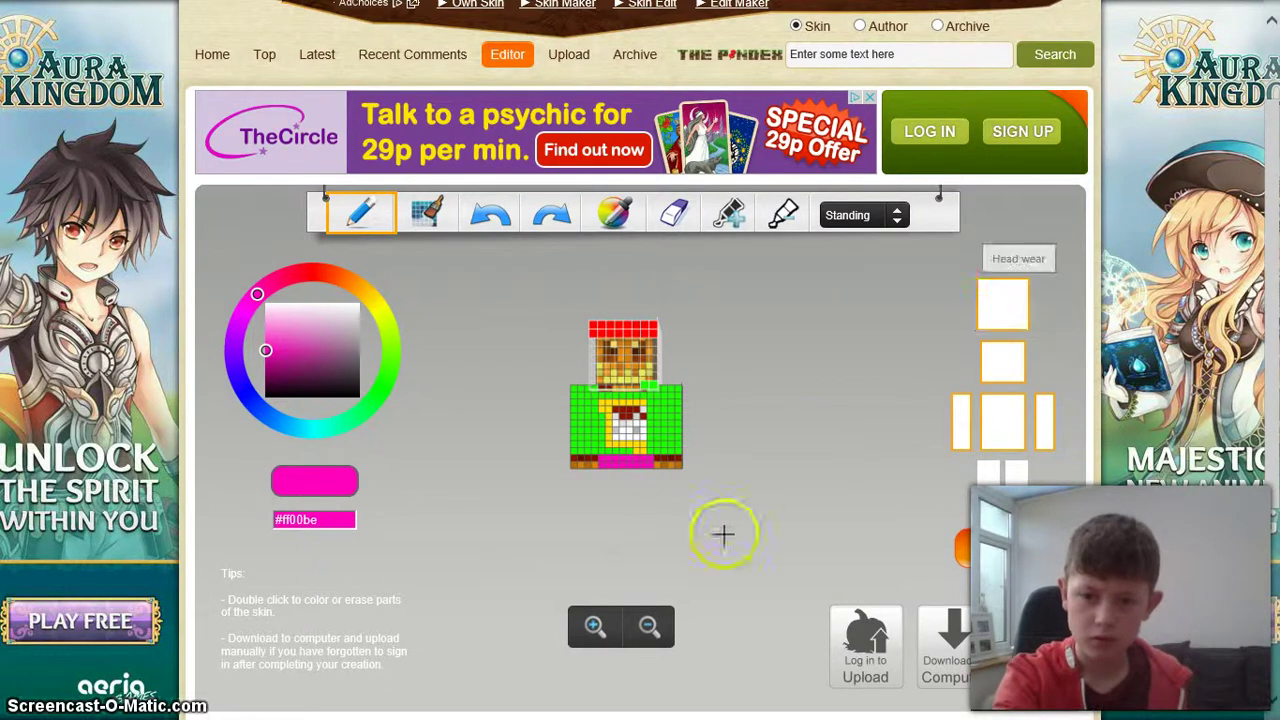
click(593, 627)
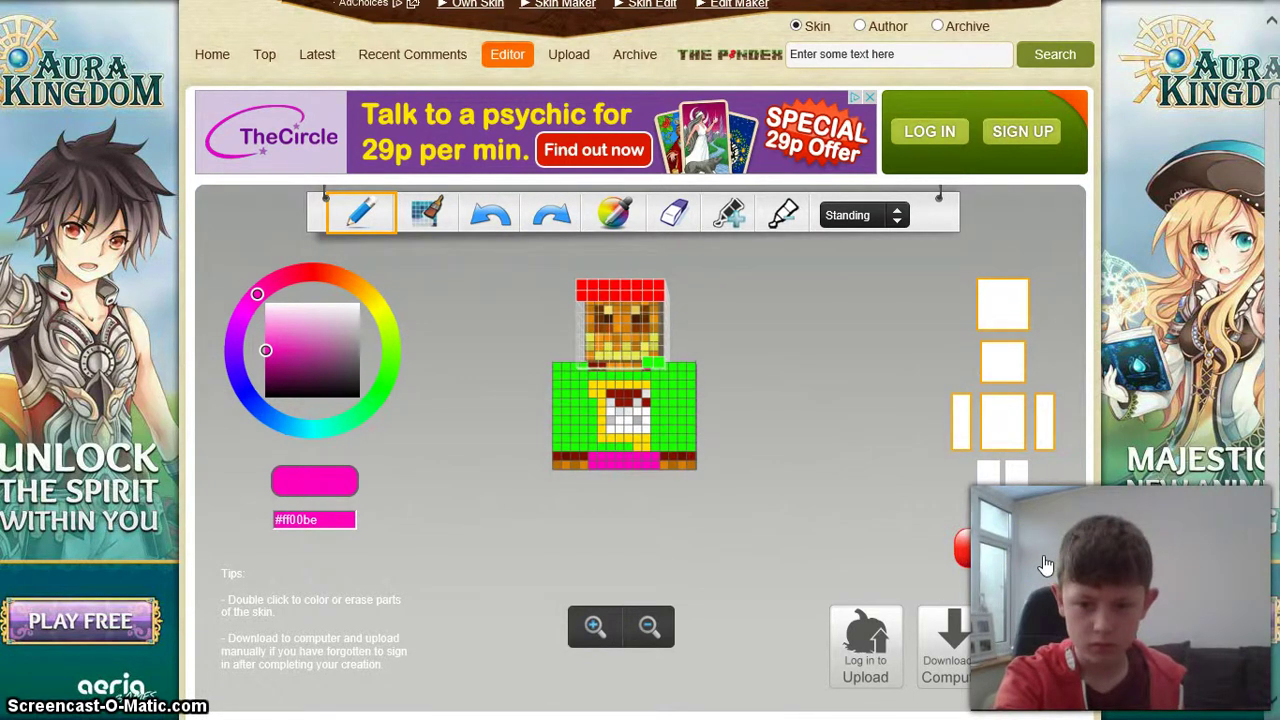
mouse_move(960, 680)
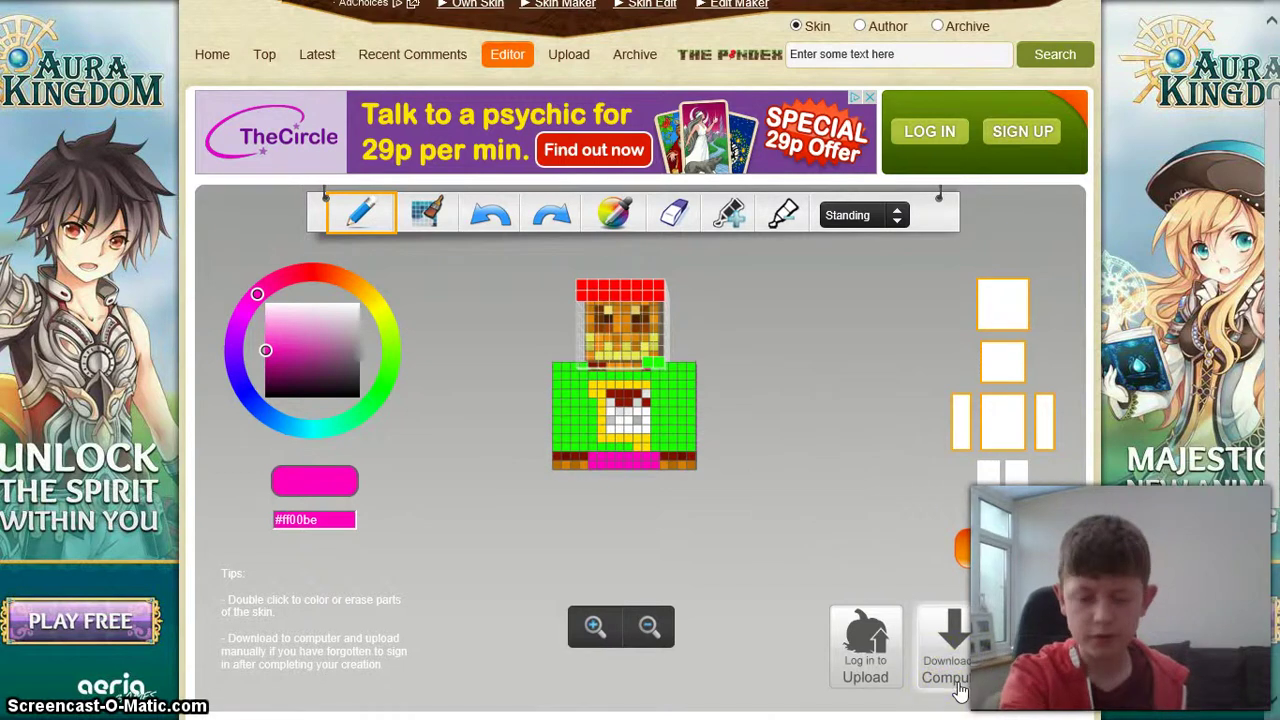
Download the skin as skin_20140418133338114186.png and open the downloaded file.
click(962, 648)
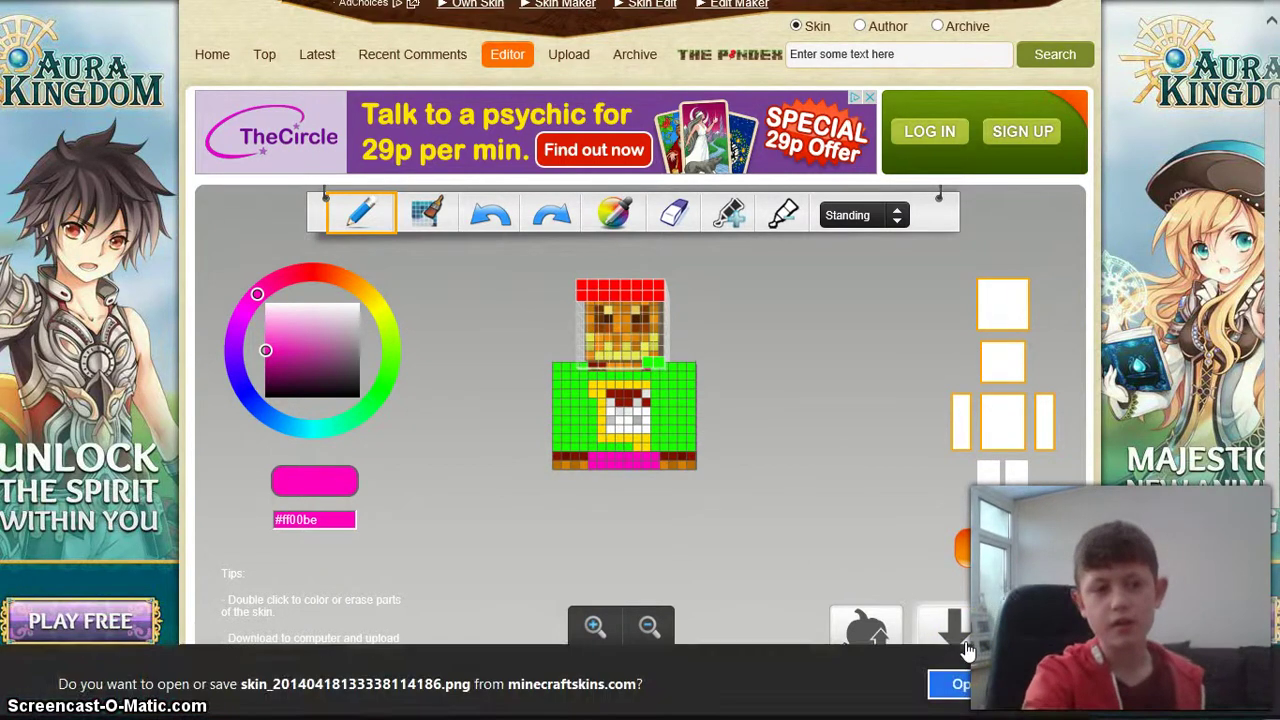
click(978, 686)
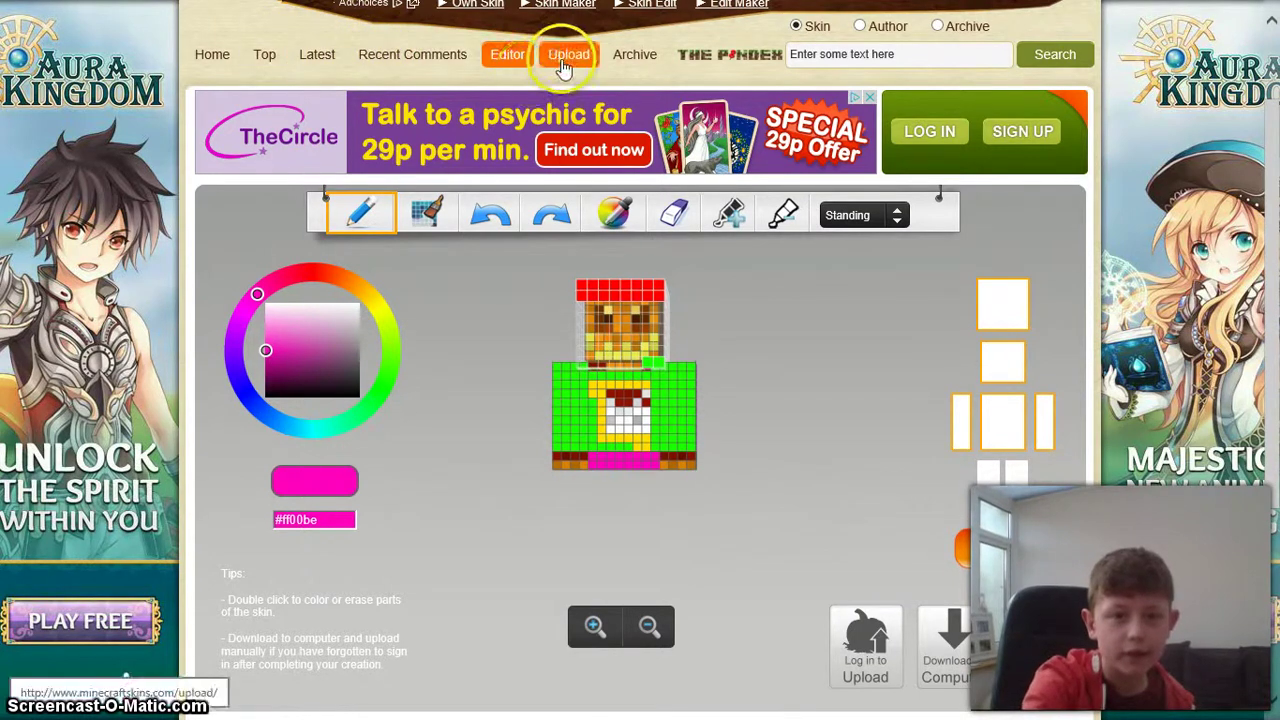
Go to the Skindex home page and scroll through the Latest Skins and Daily Top Skins.
click(213, 55)
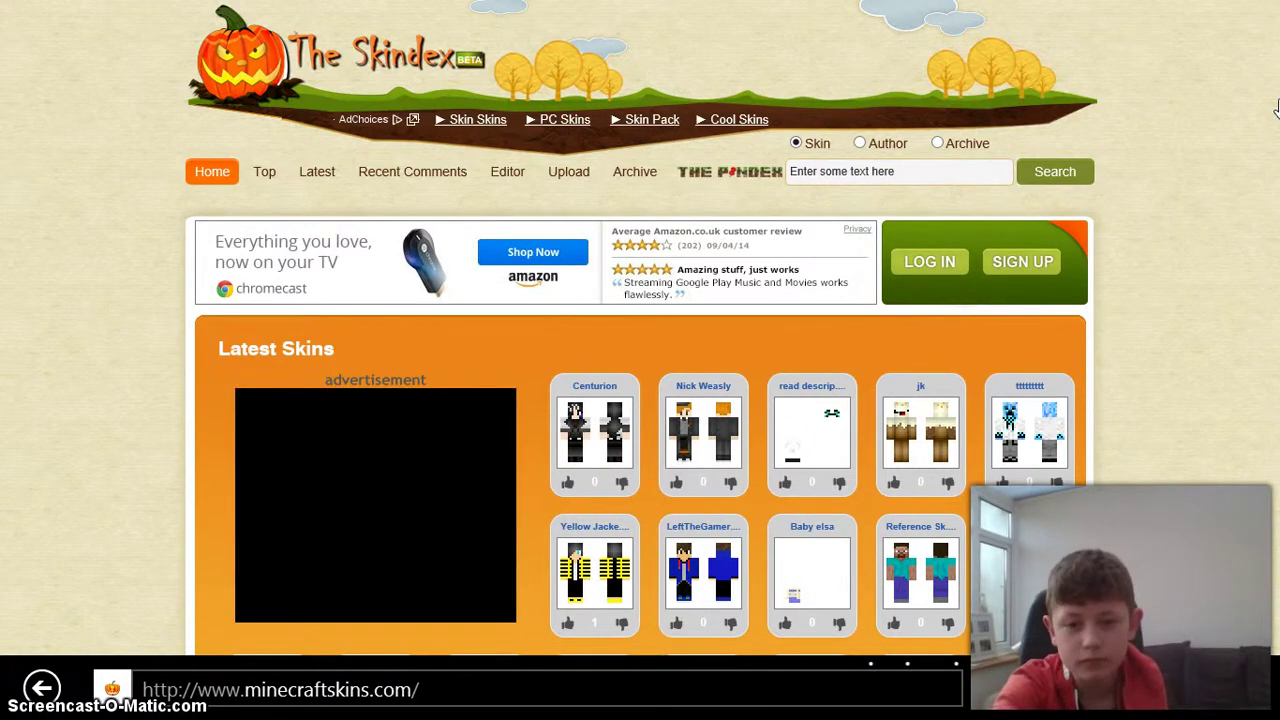
scroll(1276, 112, down, 1)
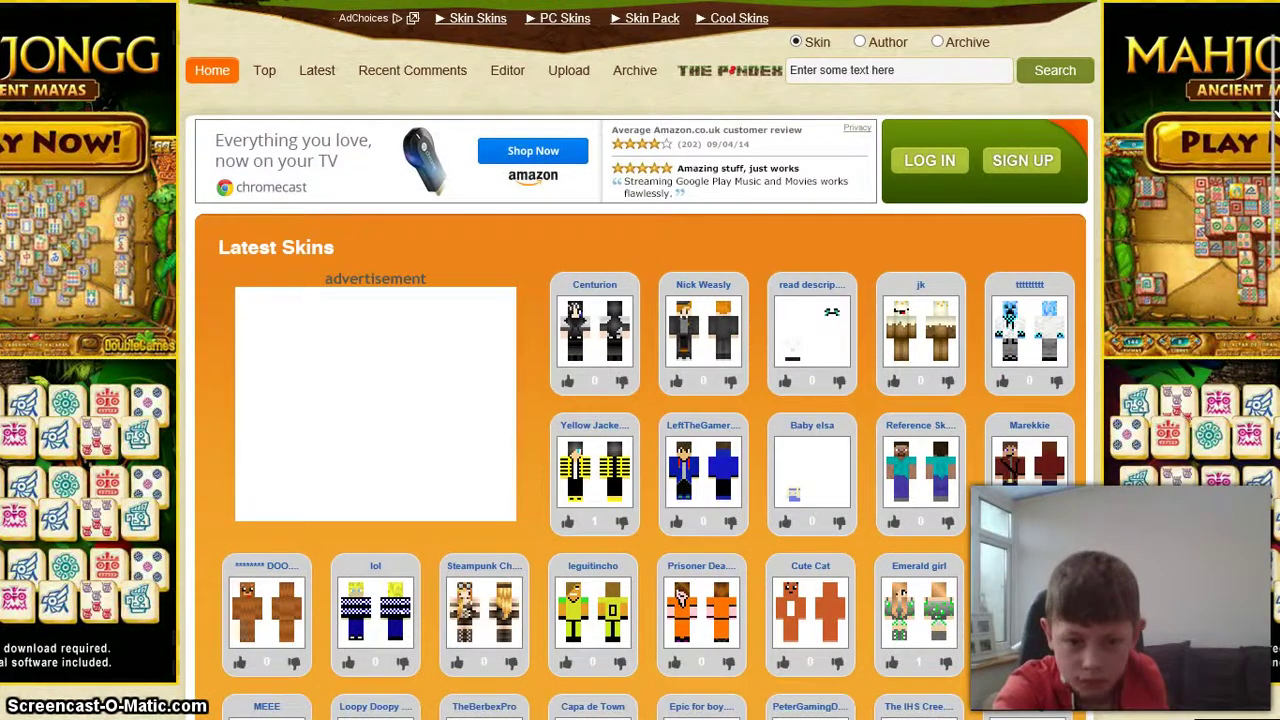
scroll(1276, 112, down, 1)
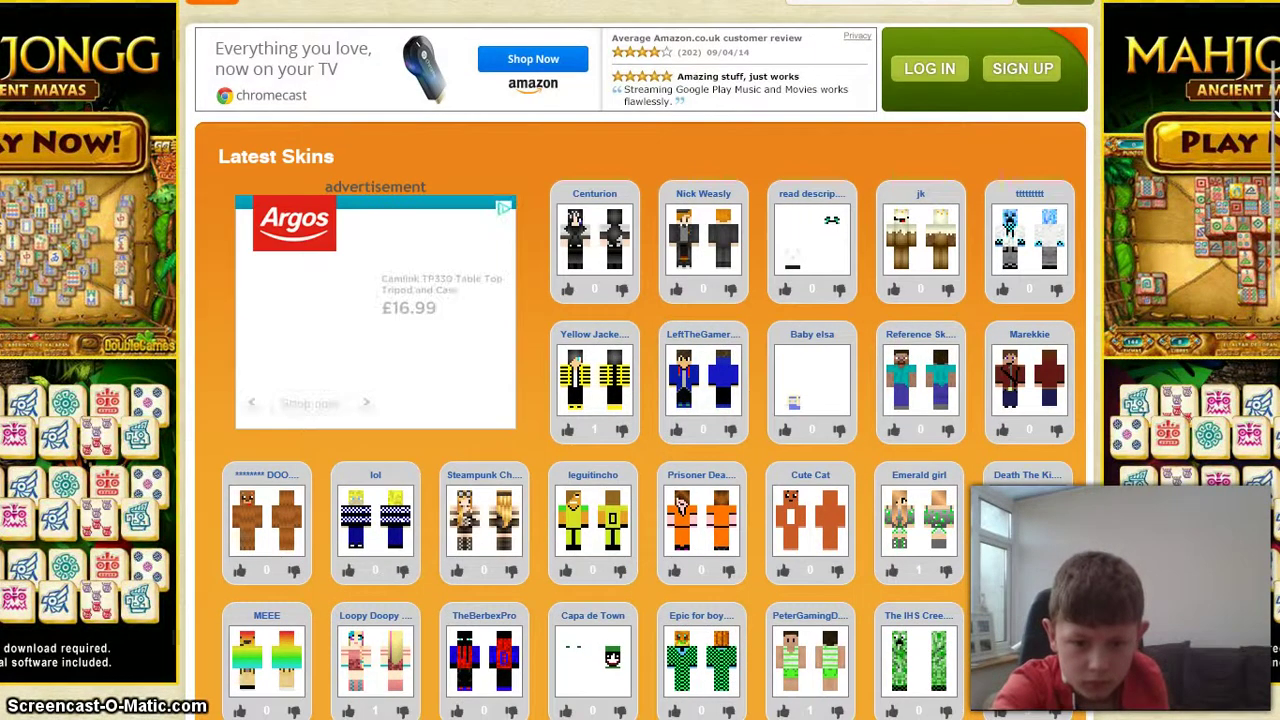
scroll(1276, 112, down, 3)
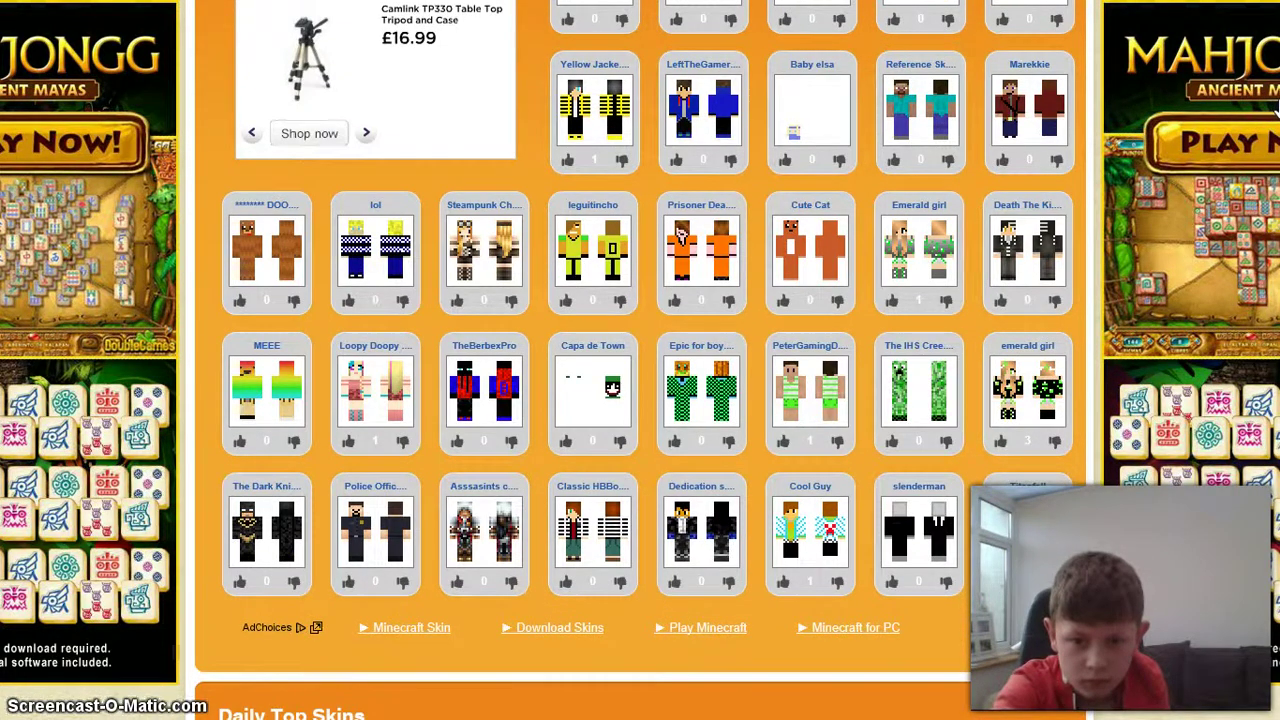
scroll(1276, 112, down, 4)
scroll(1276, 112, down, 1)
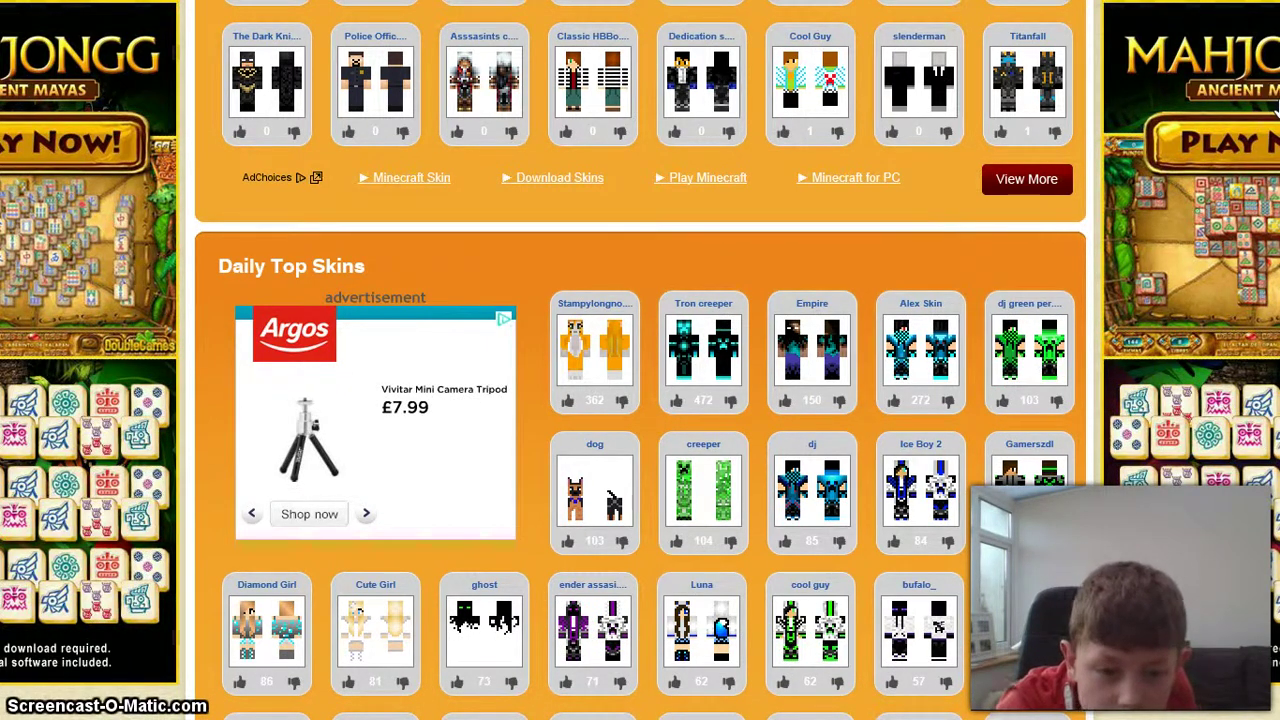
scroll(1276, 112, down, 3)
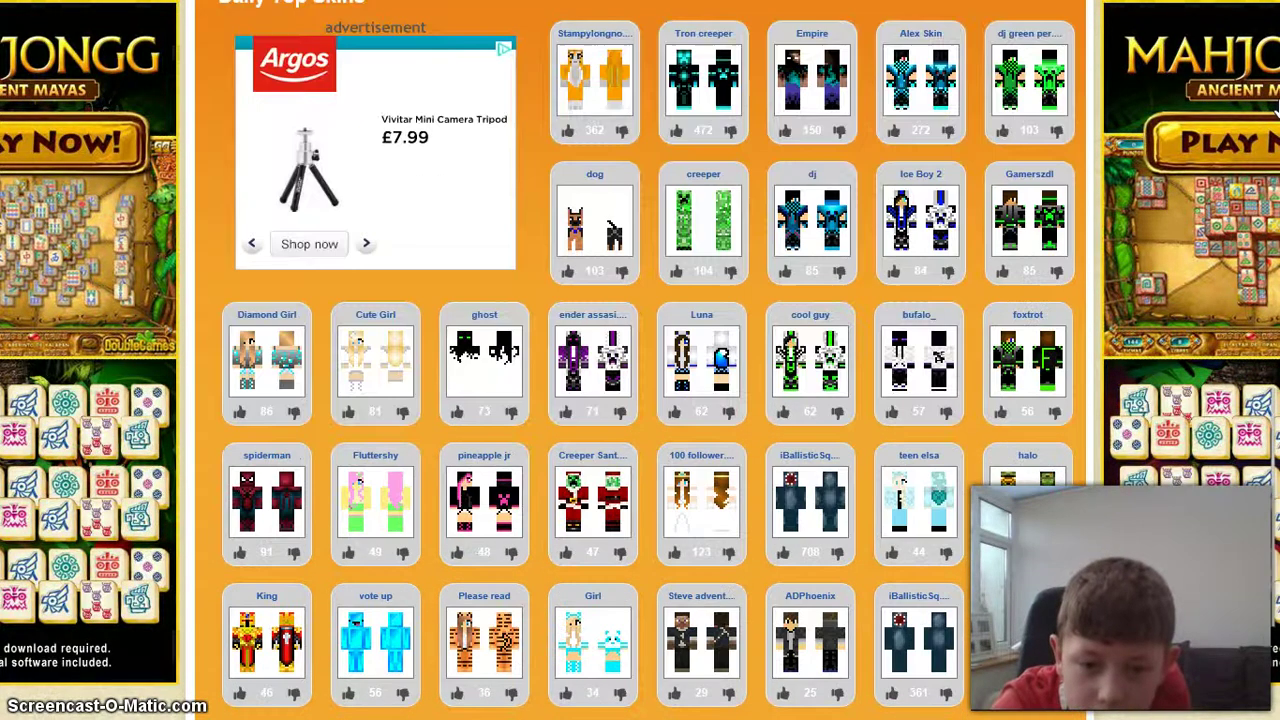
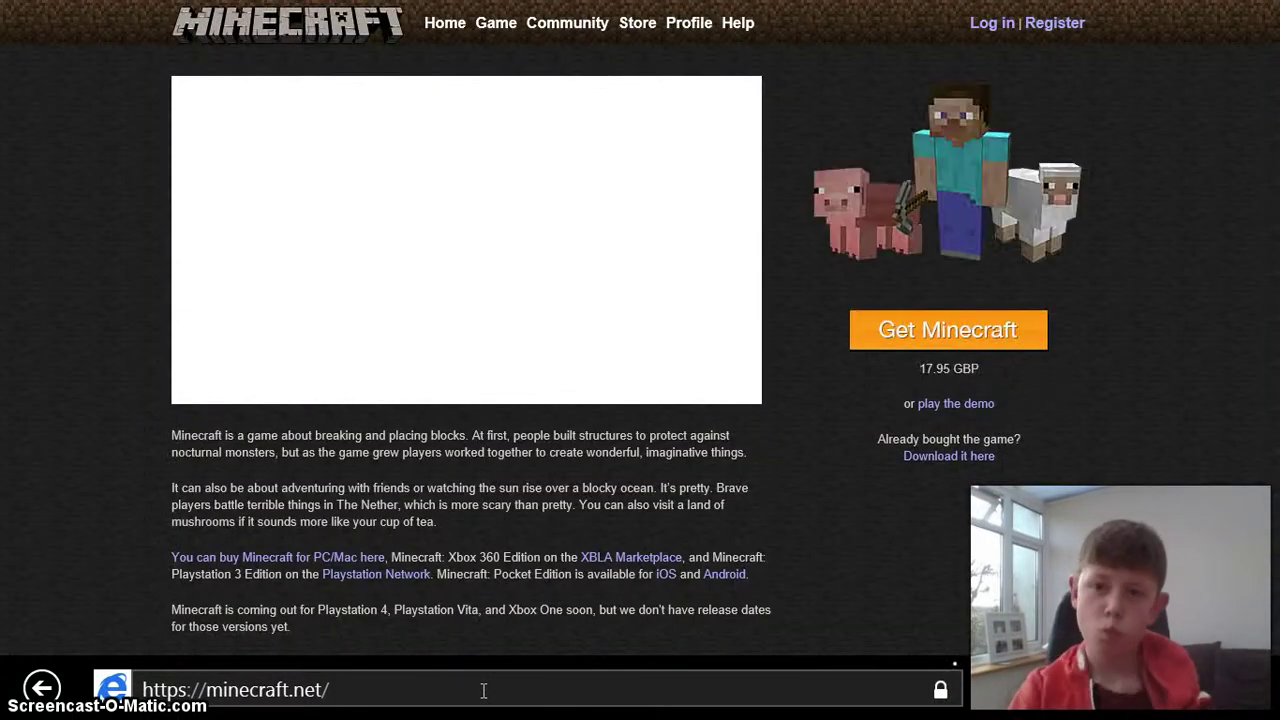
On the login page, submit the account username and password; the site reports them as unknown.
click(992, 26)
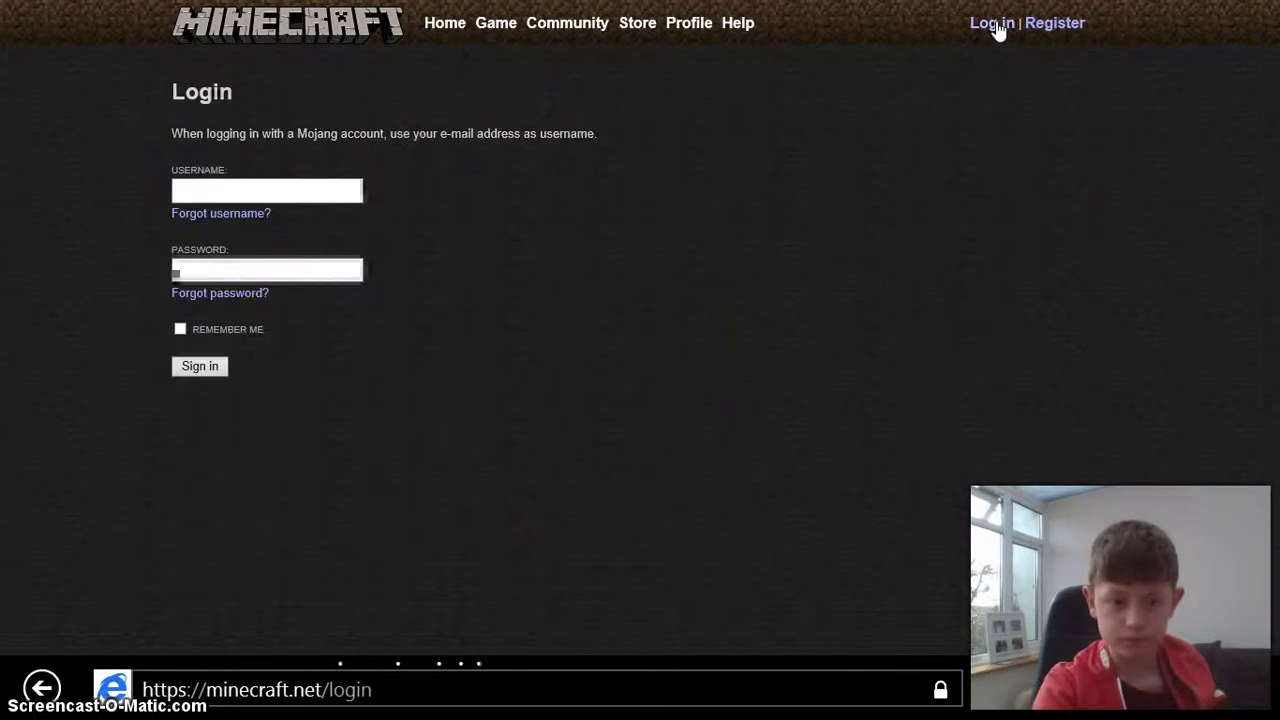
click(326, 197)
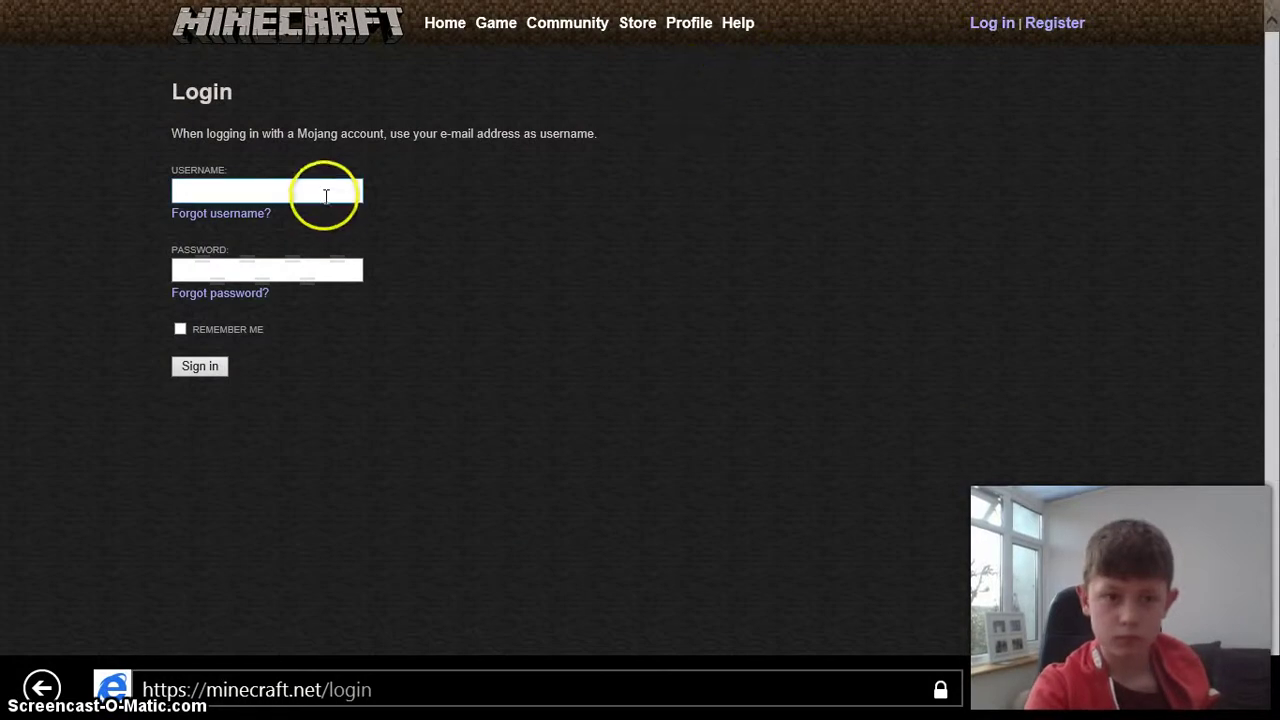
text(cup)
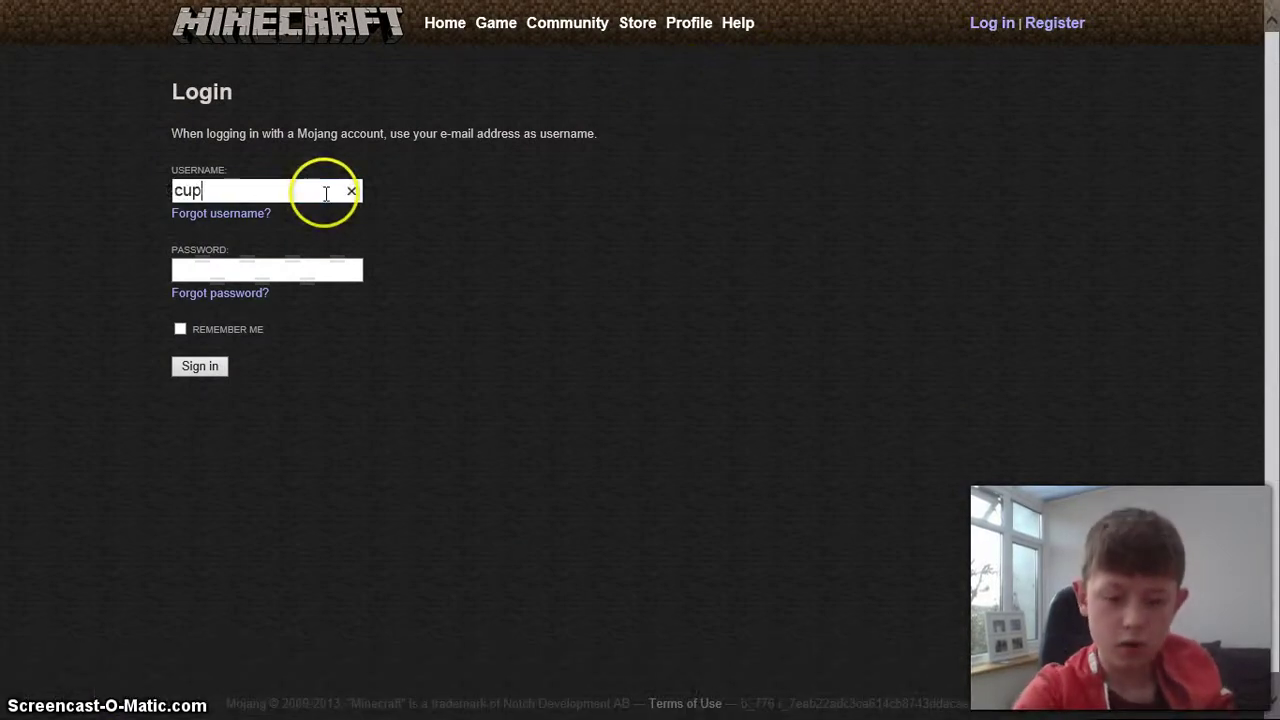
text(cakeworld123)
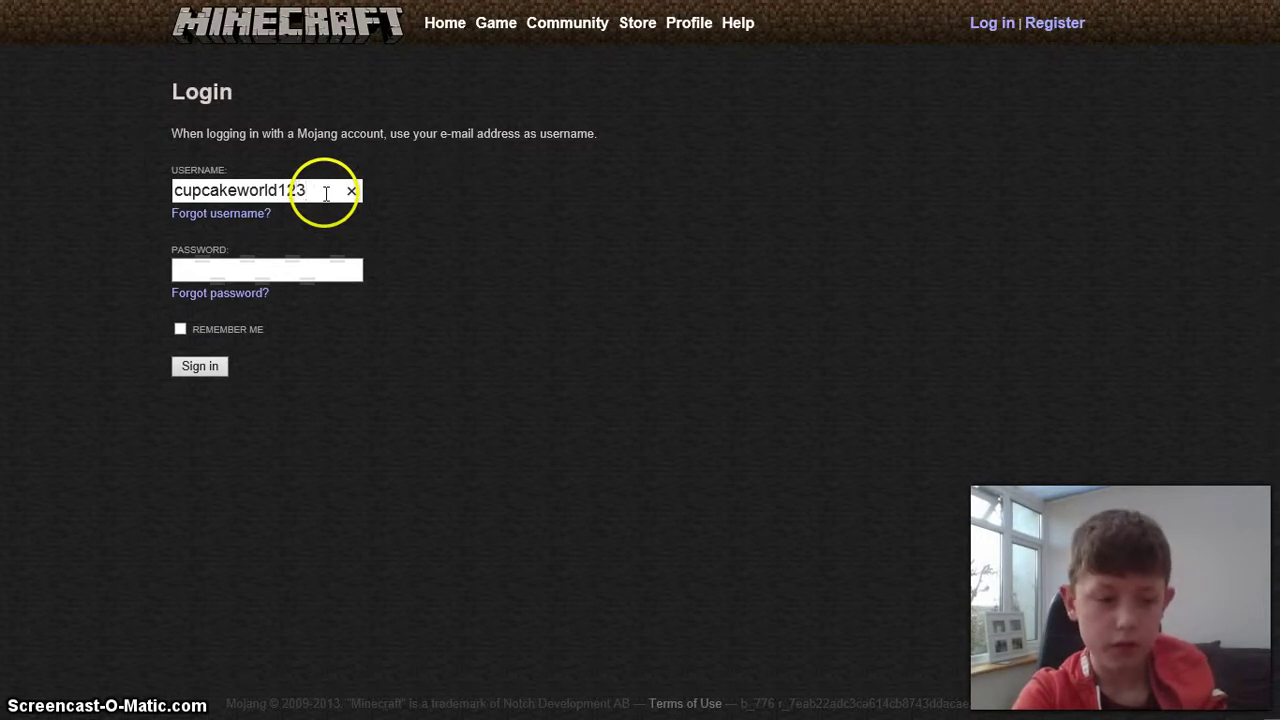
key(Tab)
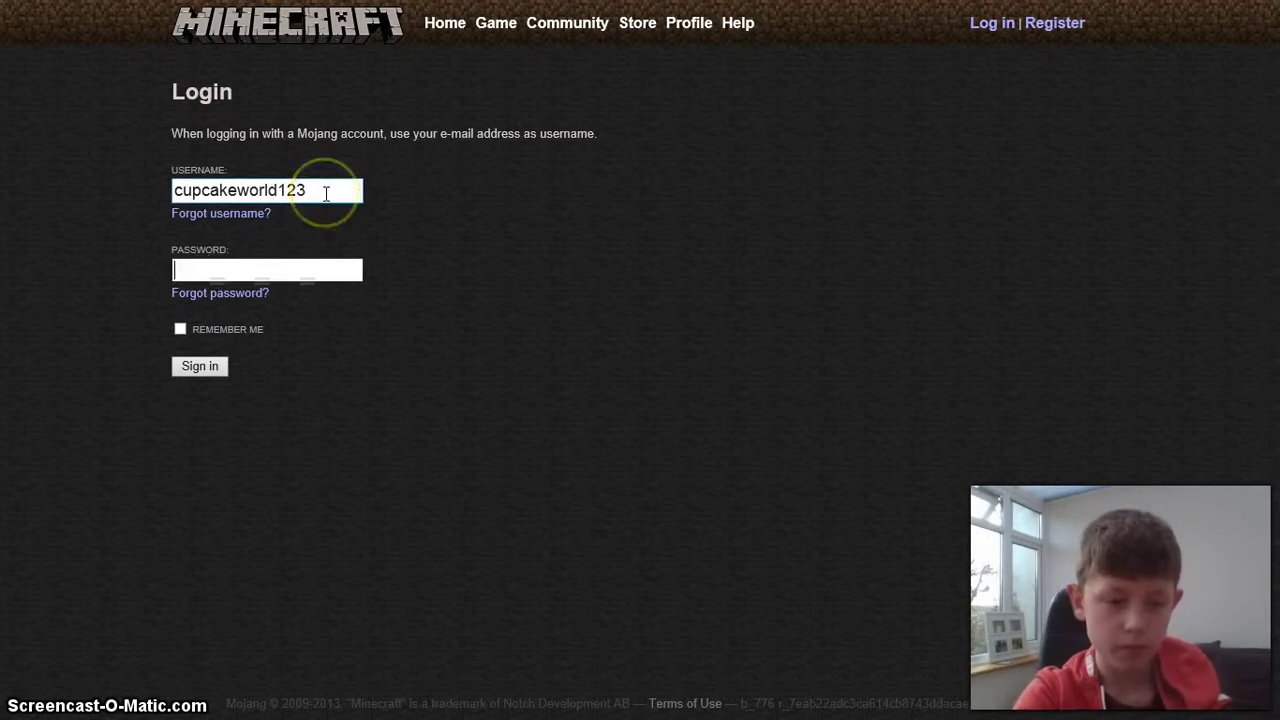
text(••••••)
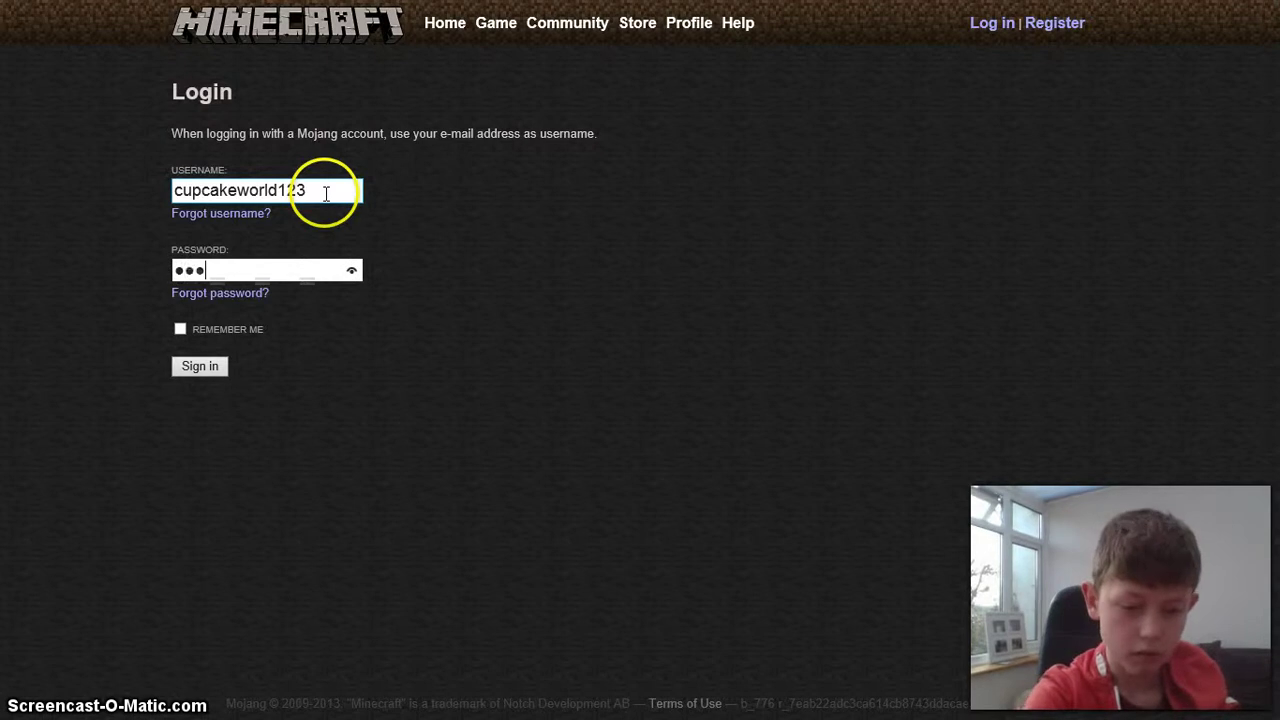
text(•••)
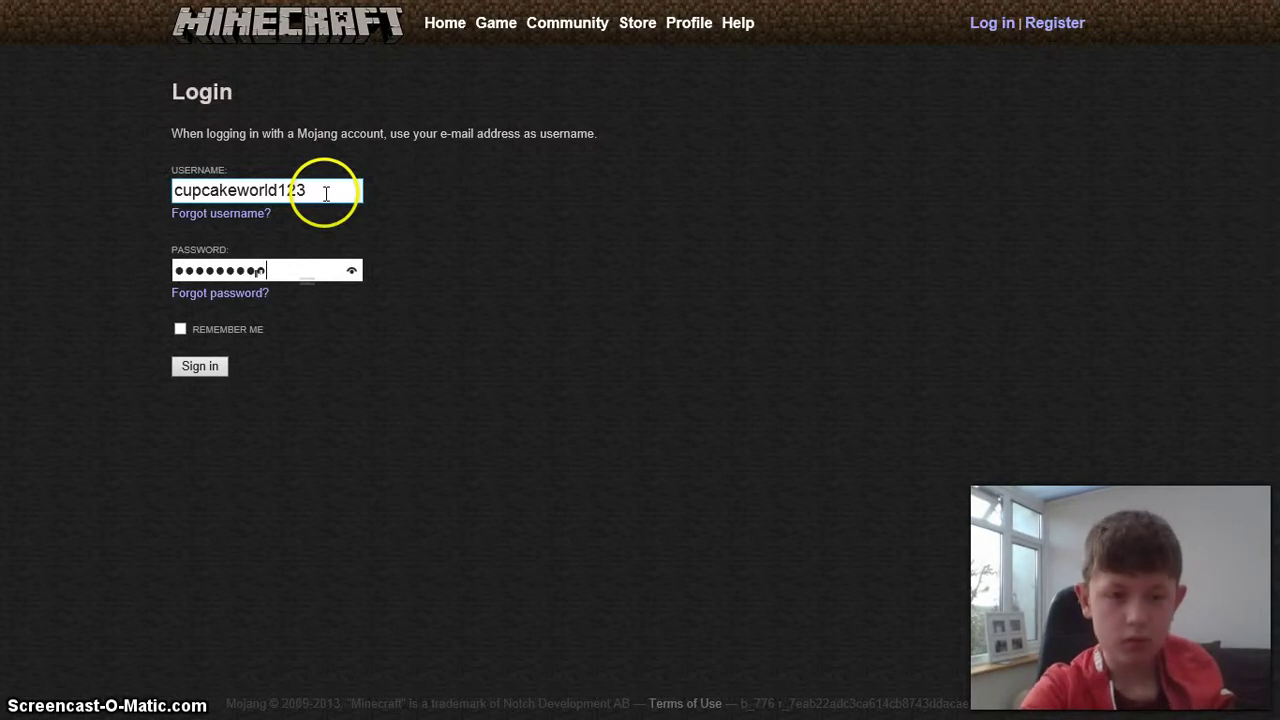
click(216, 367)
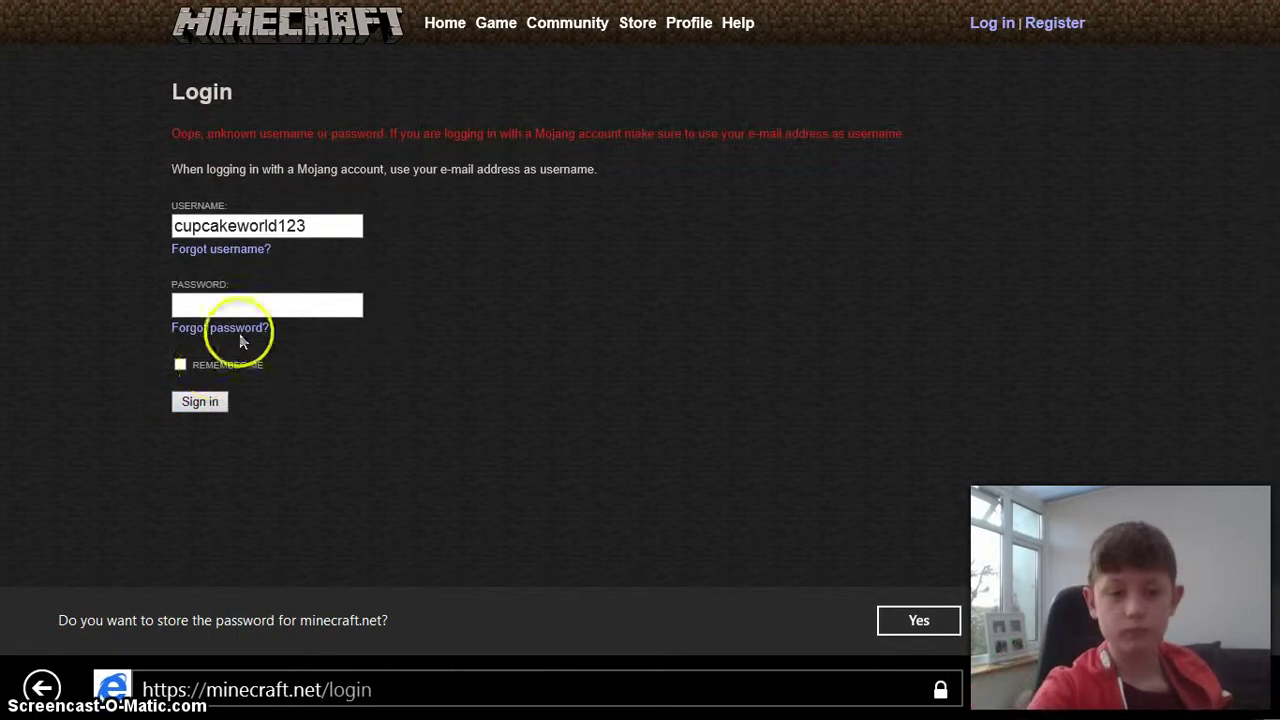
Return from the Windows 8 Start screen to Internet Explorer showing minecraft.net with the account logged in.
click(281, 308)
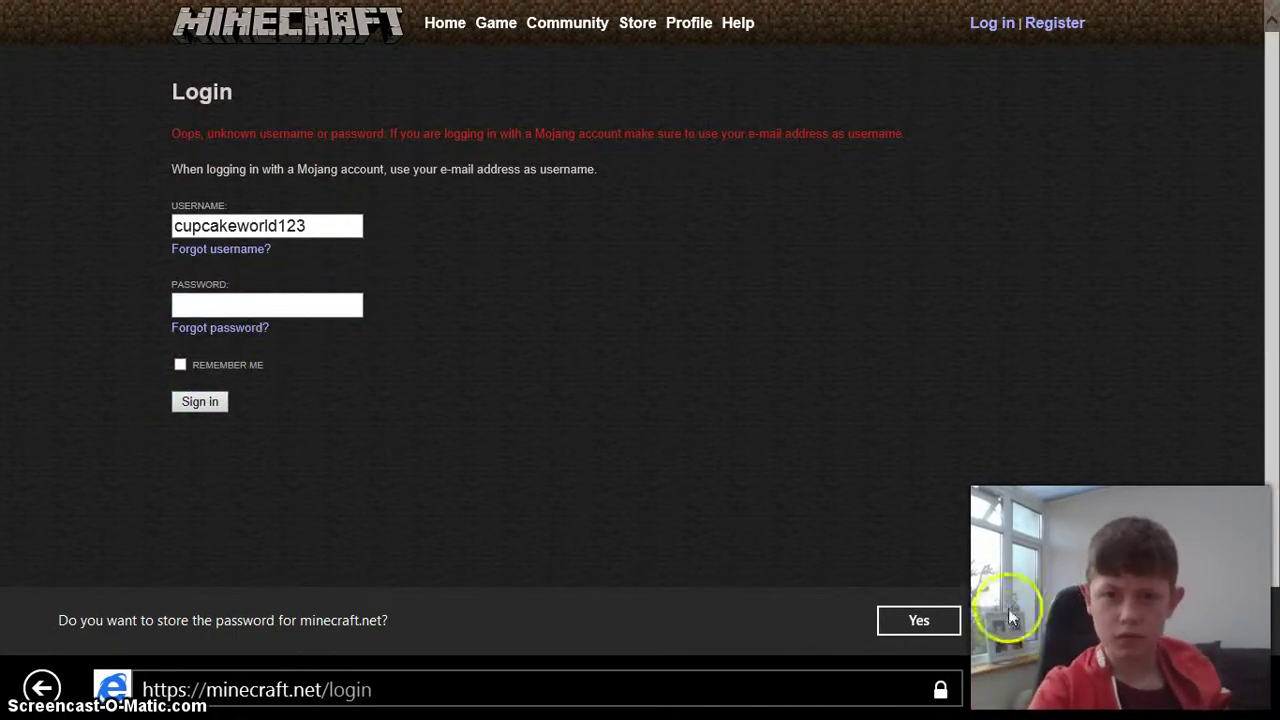
key(super)
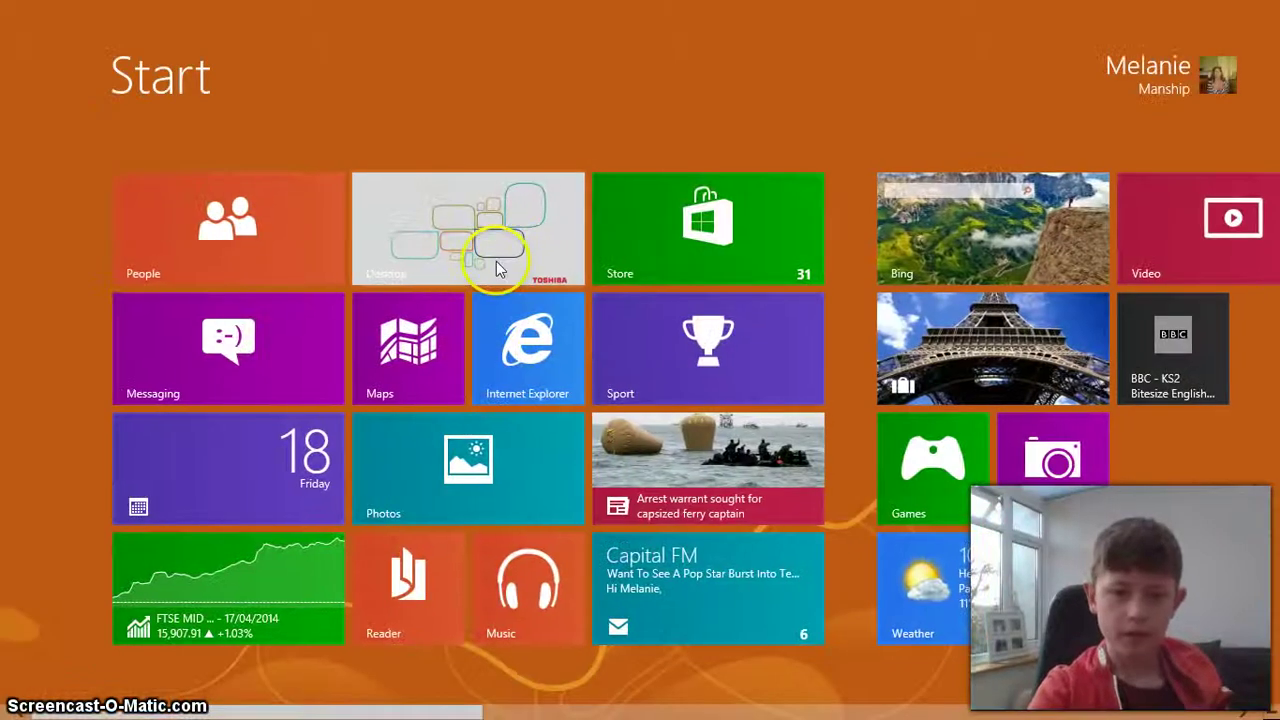
click(500, 260)
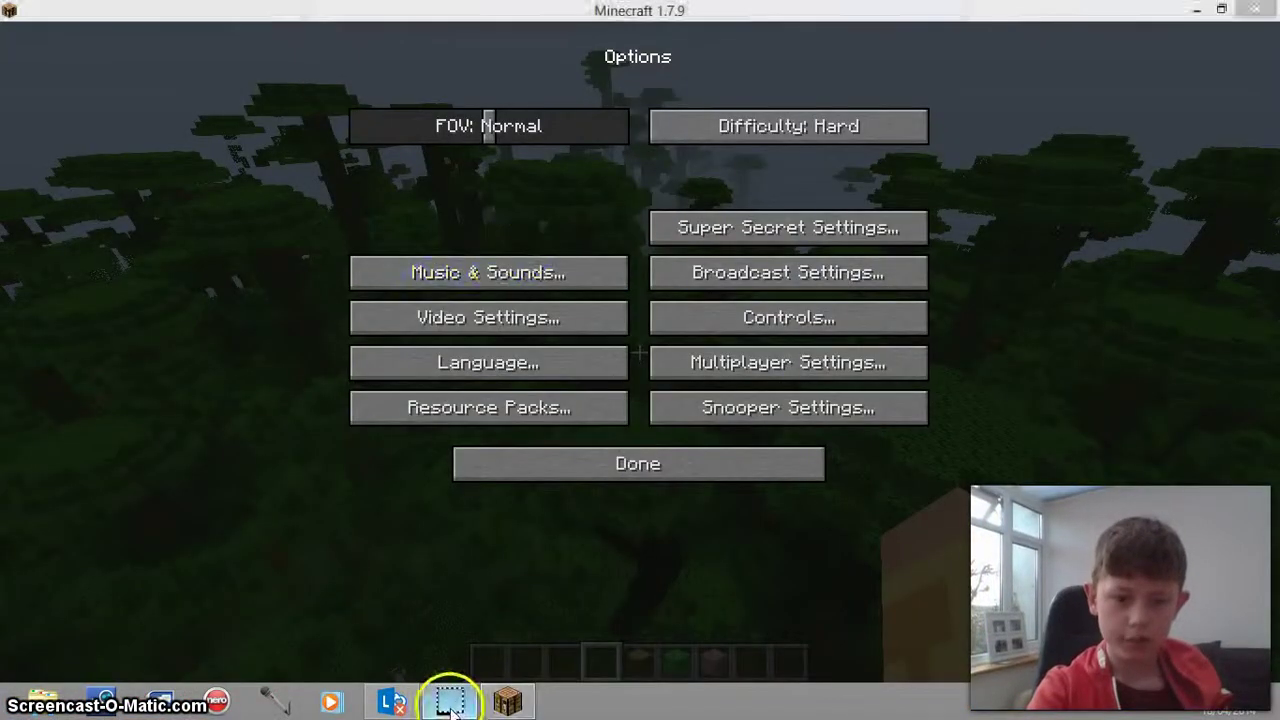
key(super)
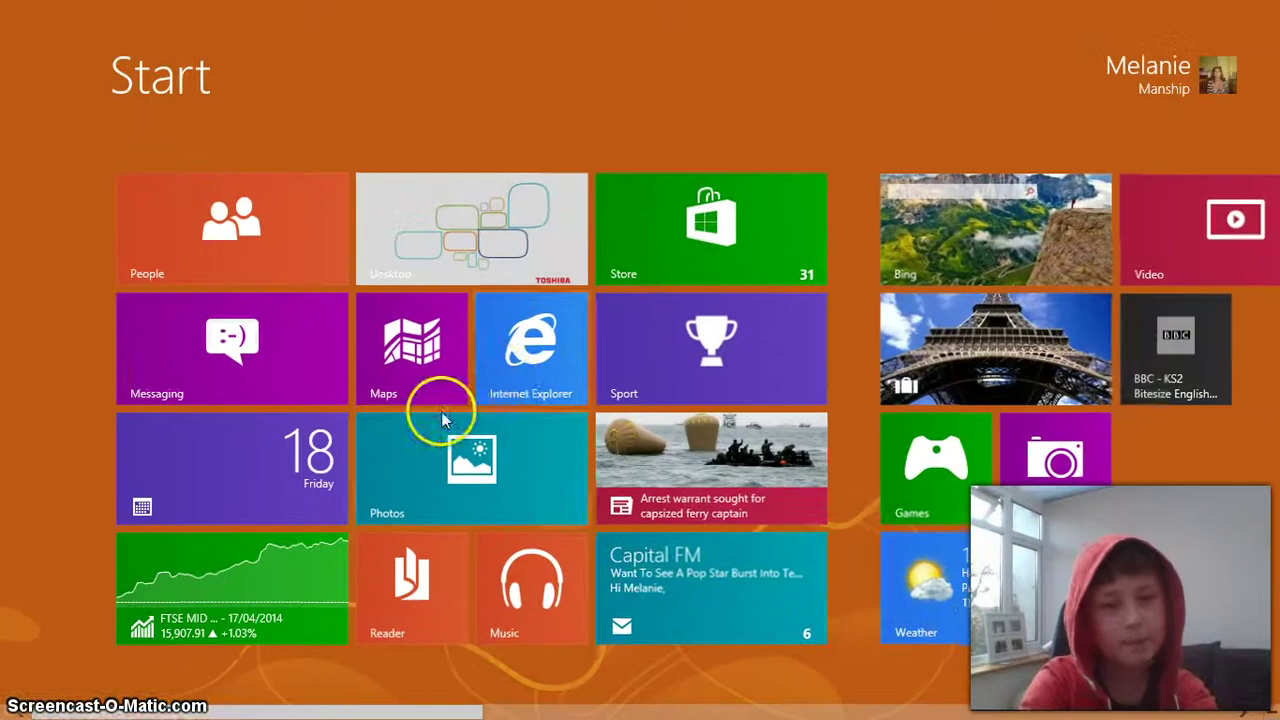
click(497, 379)
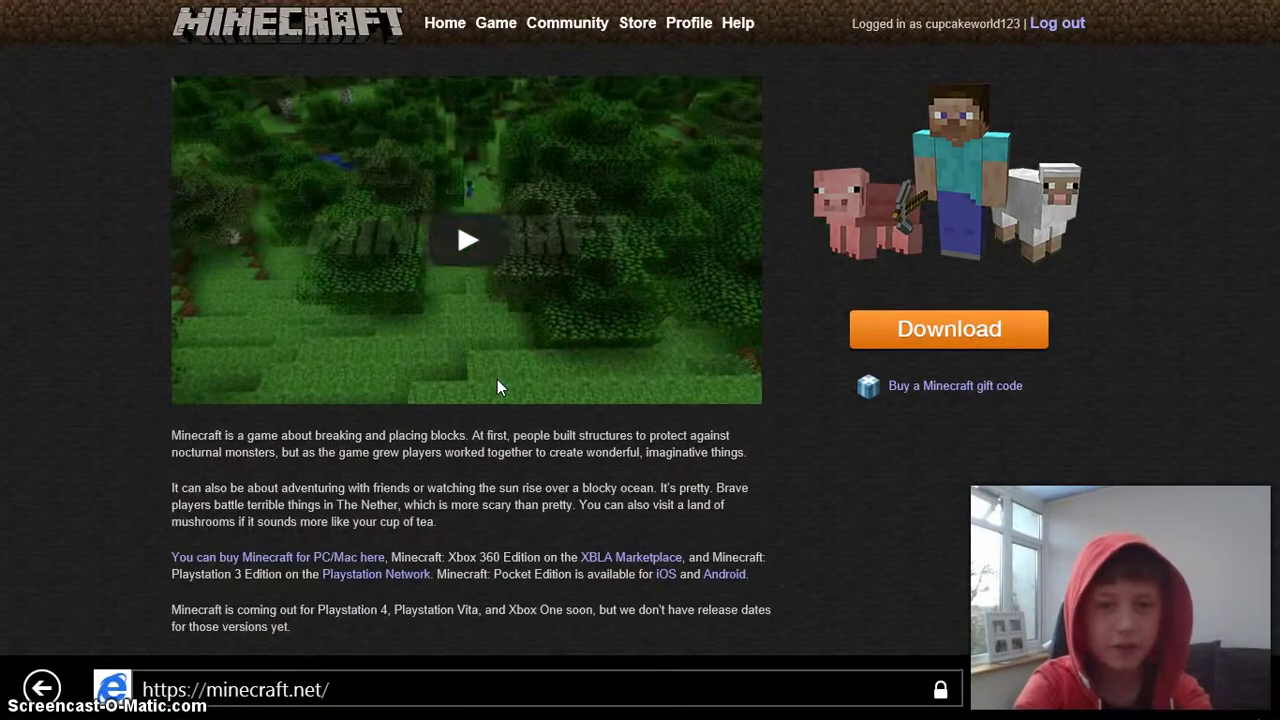
click(488, 258)
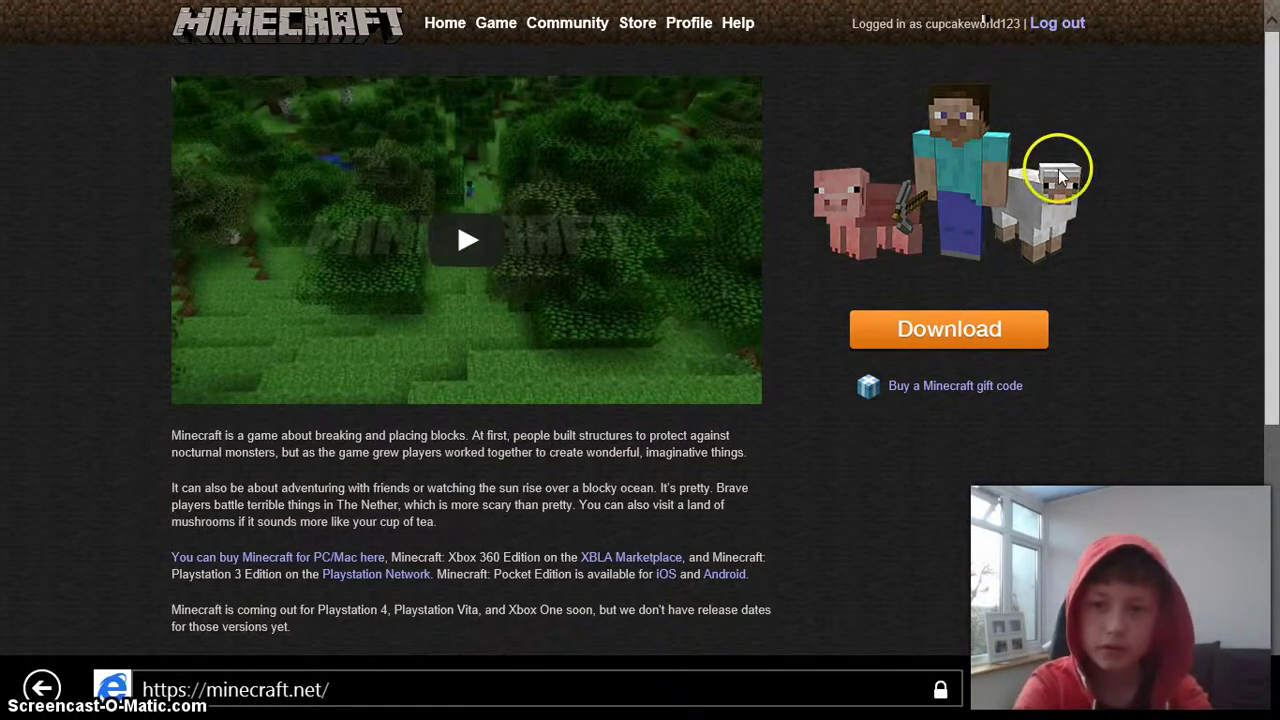
key(super+c)
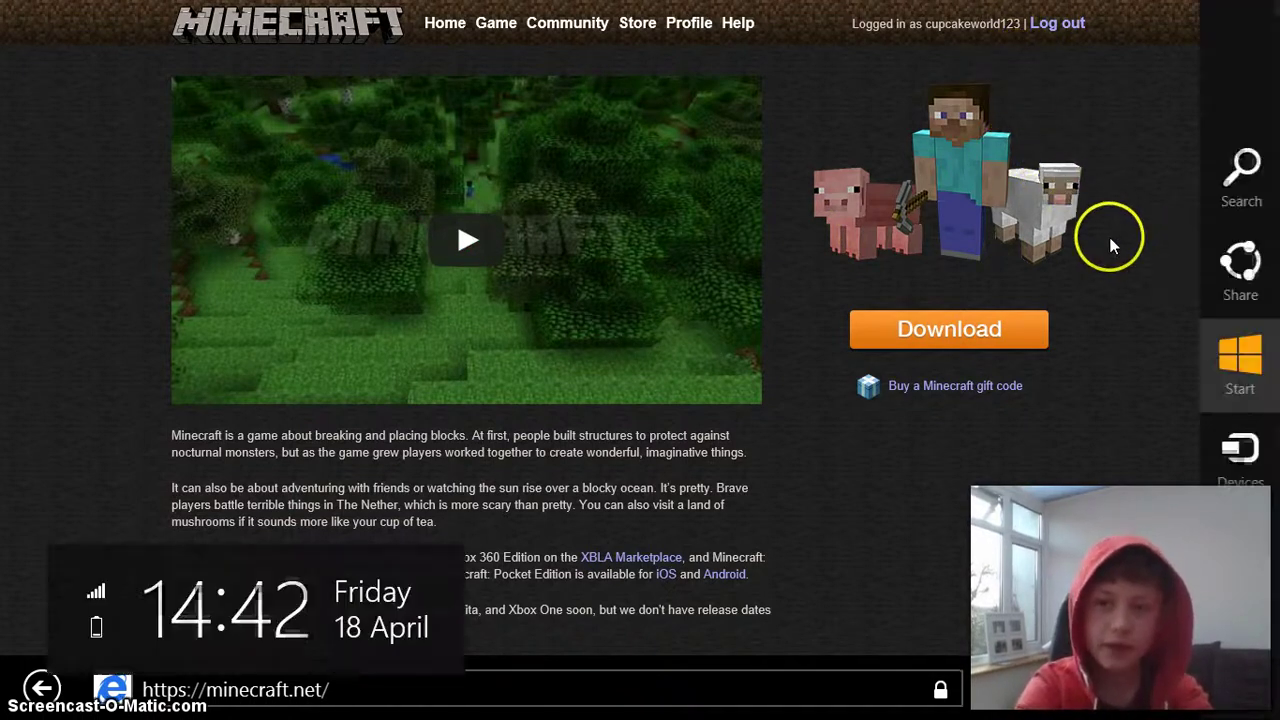
click(683, 30)
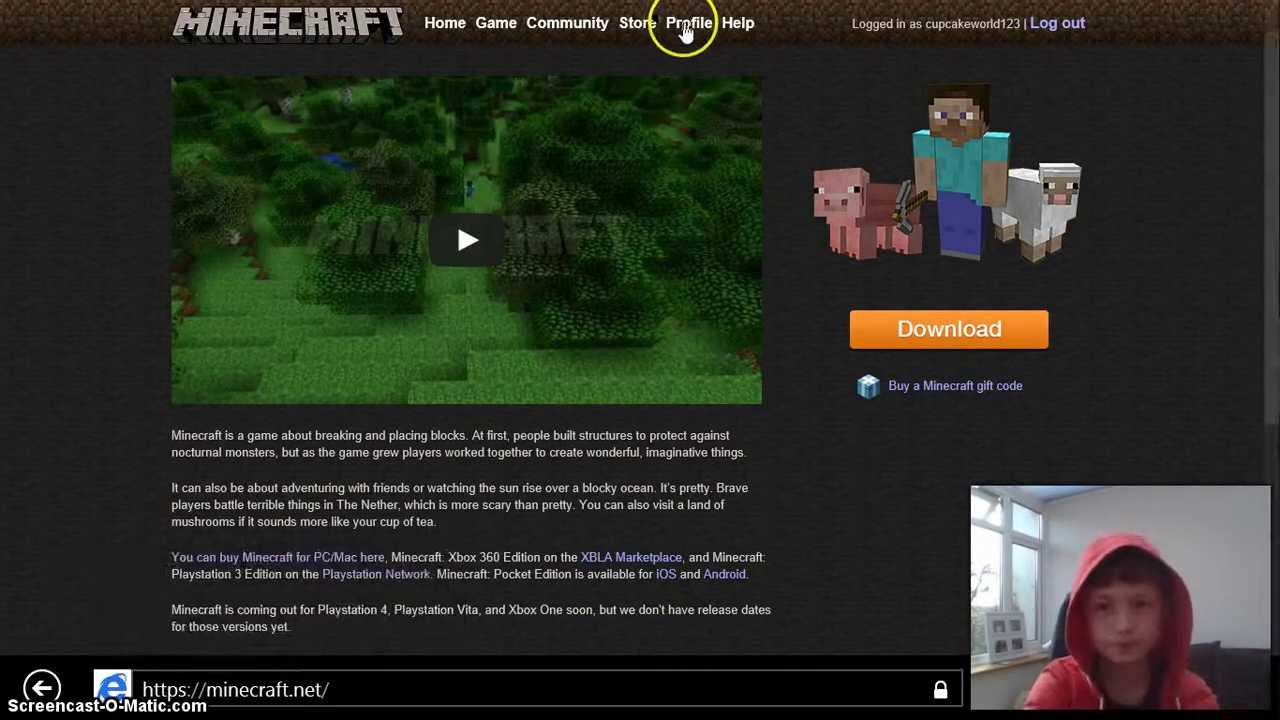
Open the Profile page and open the skin file chooser under 'Change how you look in Minecraft'.
click(683, 30)
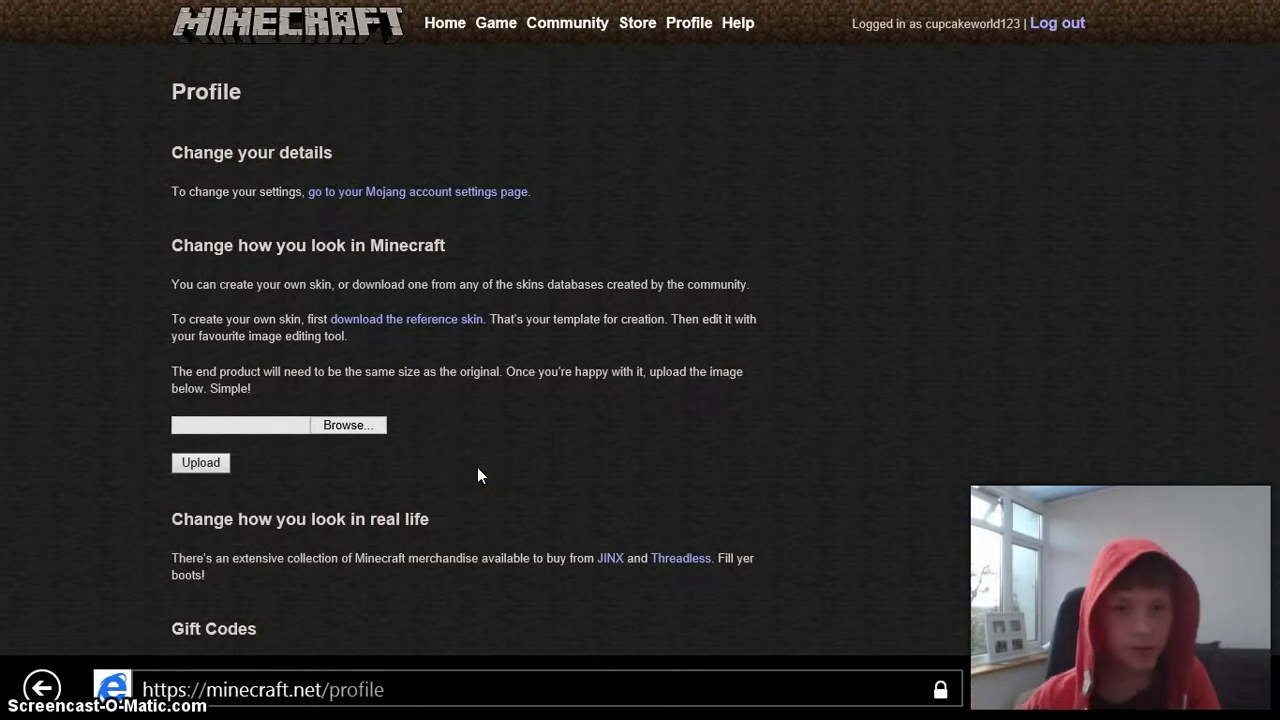
click(379, 425)
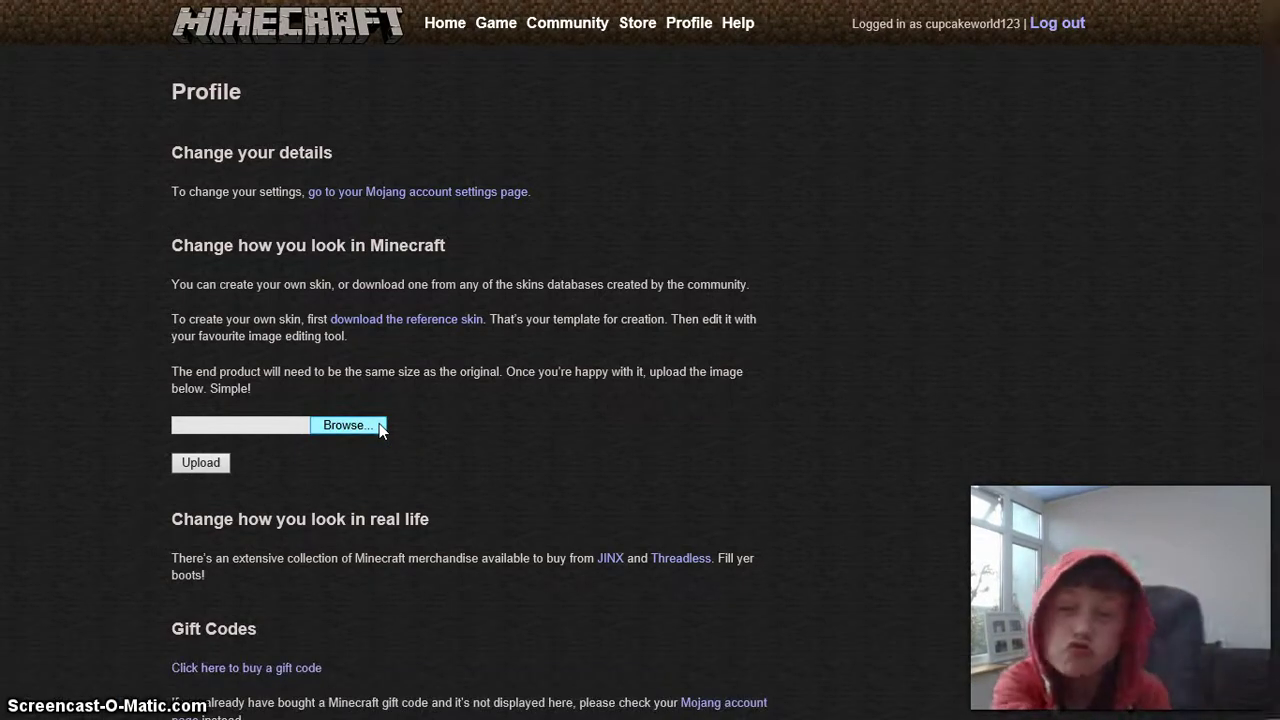
click(365, 426)
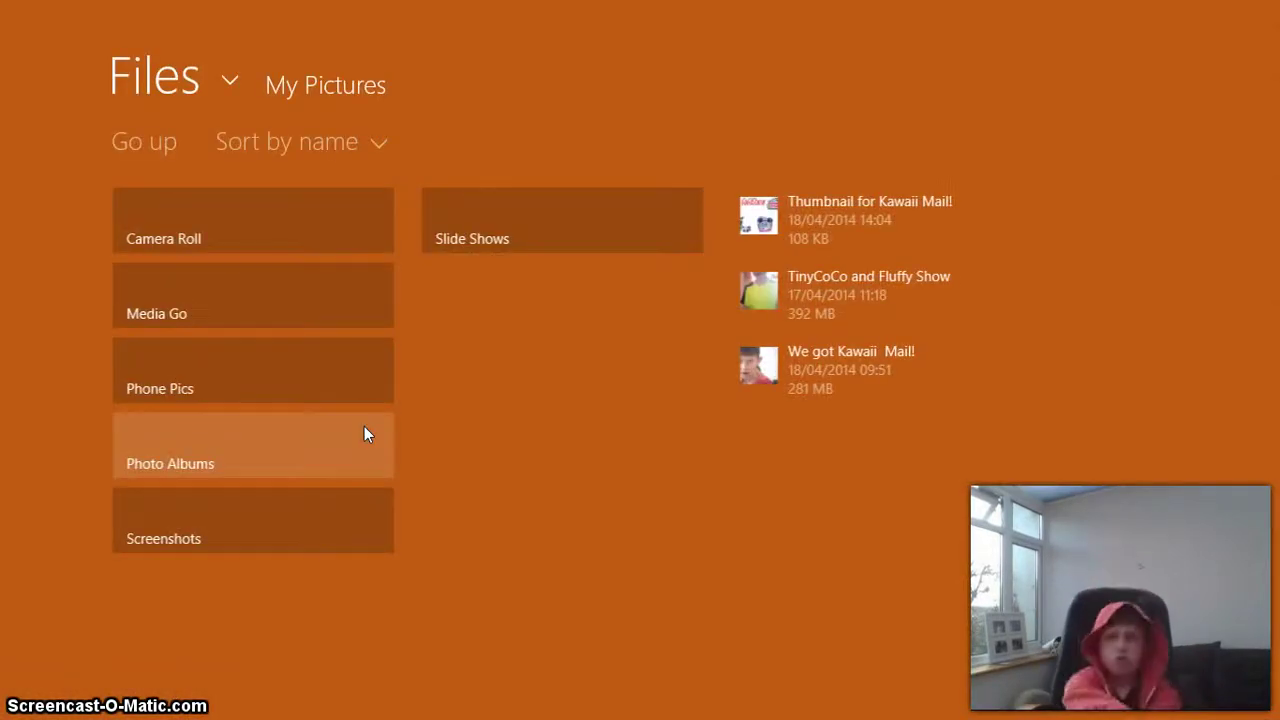
click(242, 86)
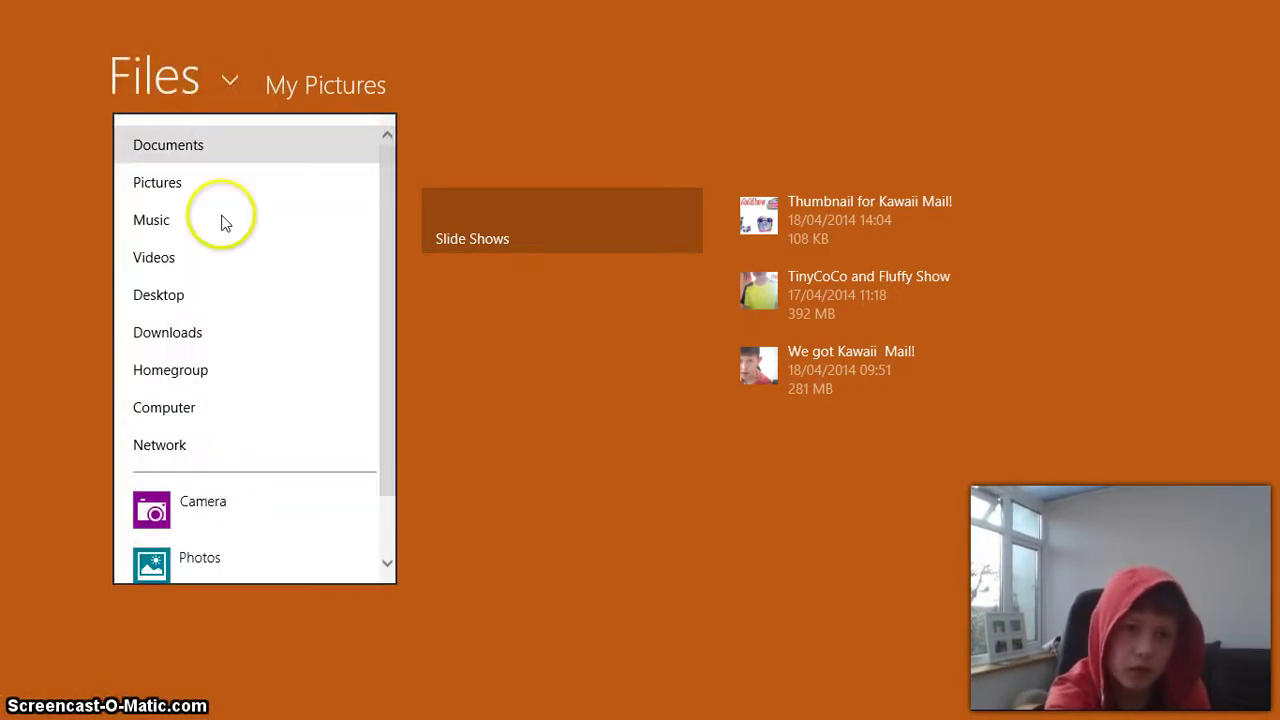
click(184, 334)
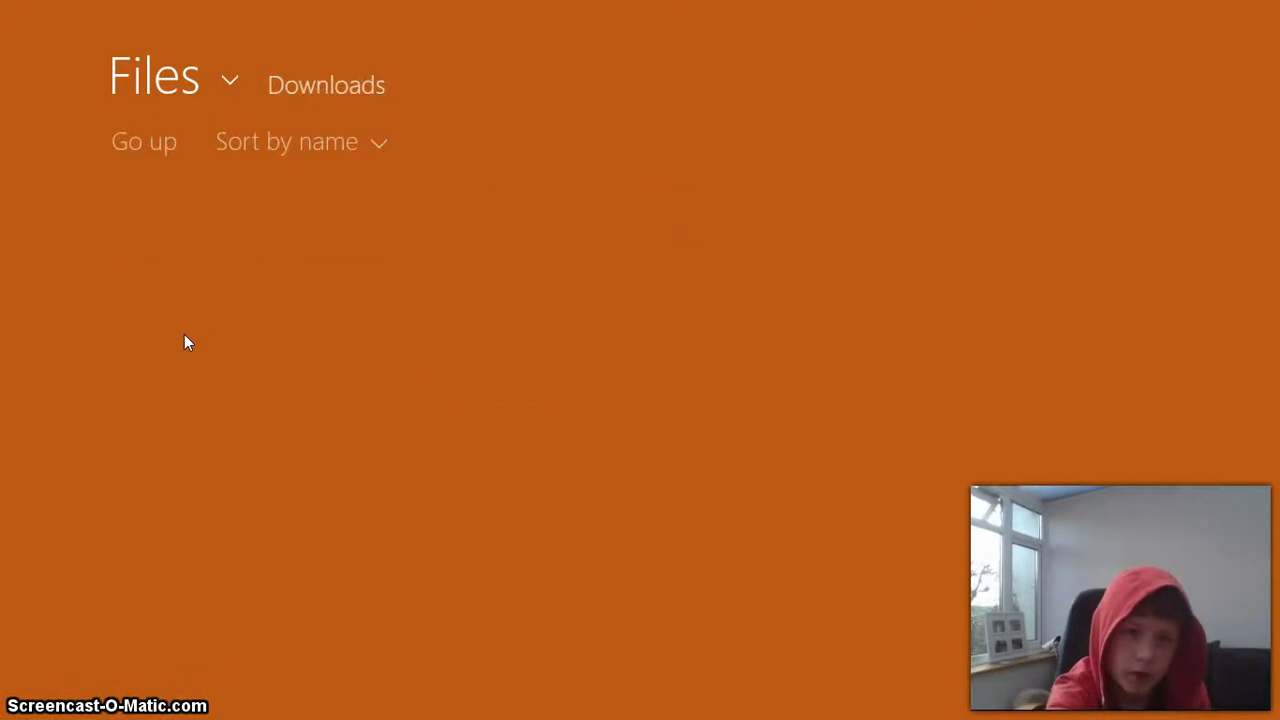
click(775, 418)
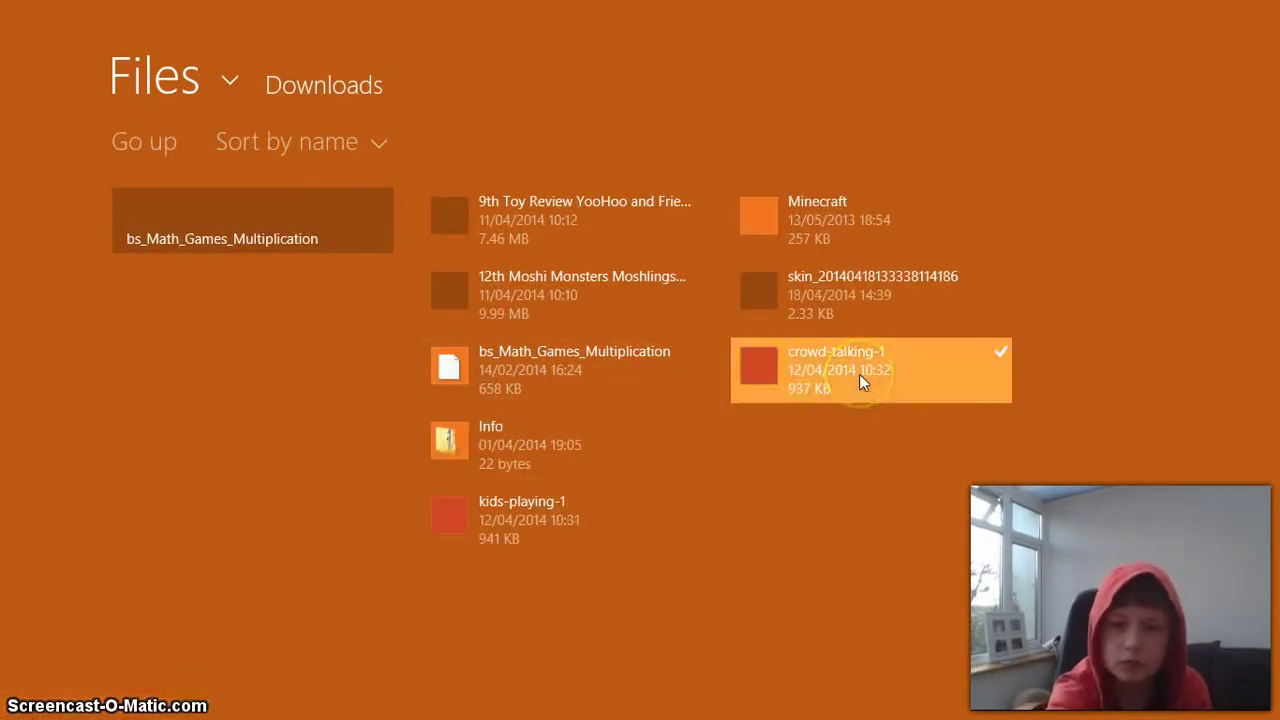
click(859, 374)
click(857, 308)
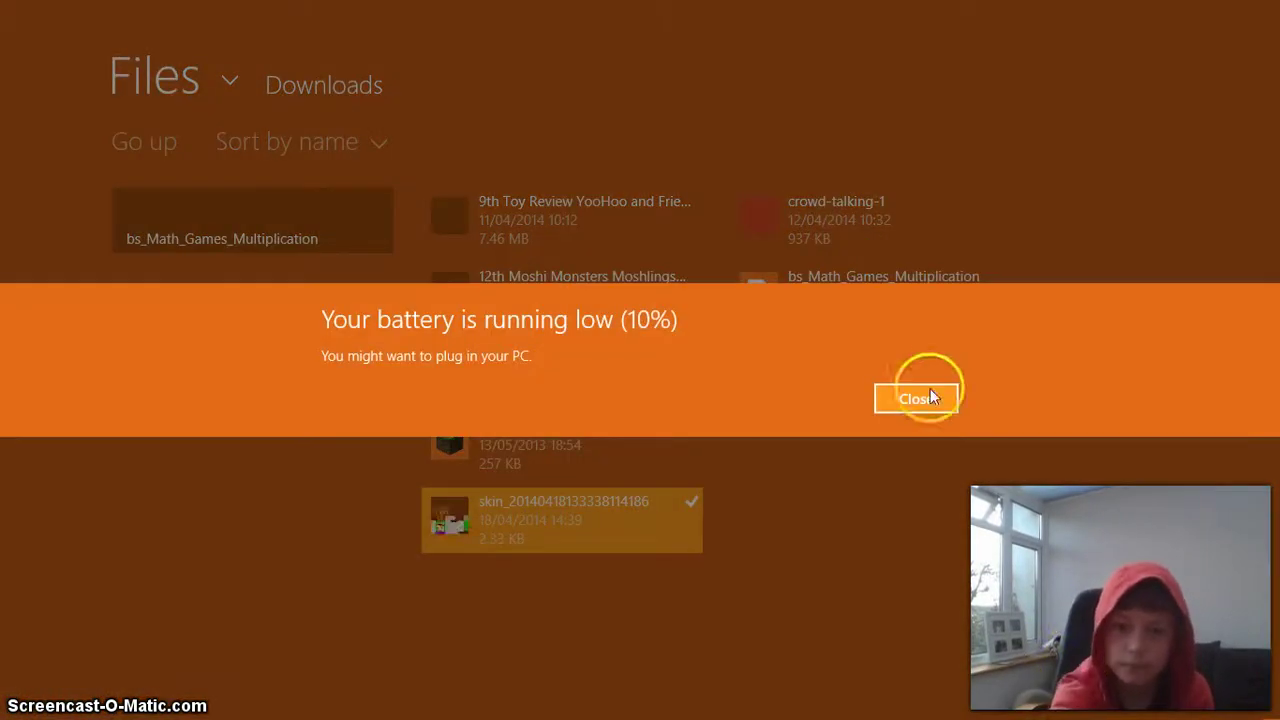
Dismiss the low-battery warning, confirm the chosen skin file, and upload it.
click(923, 399)
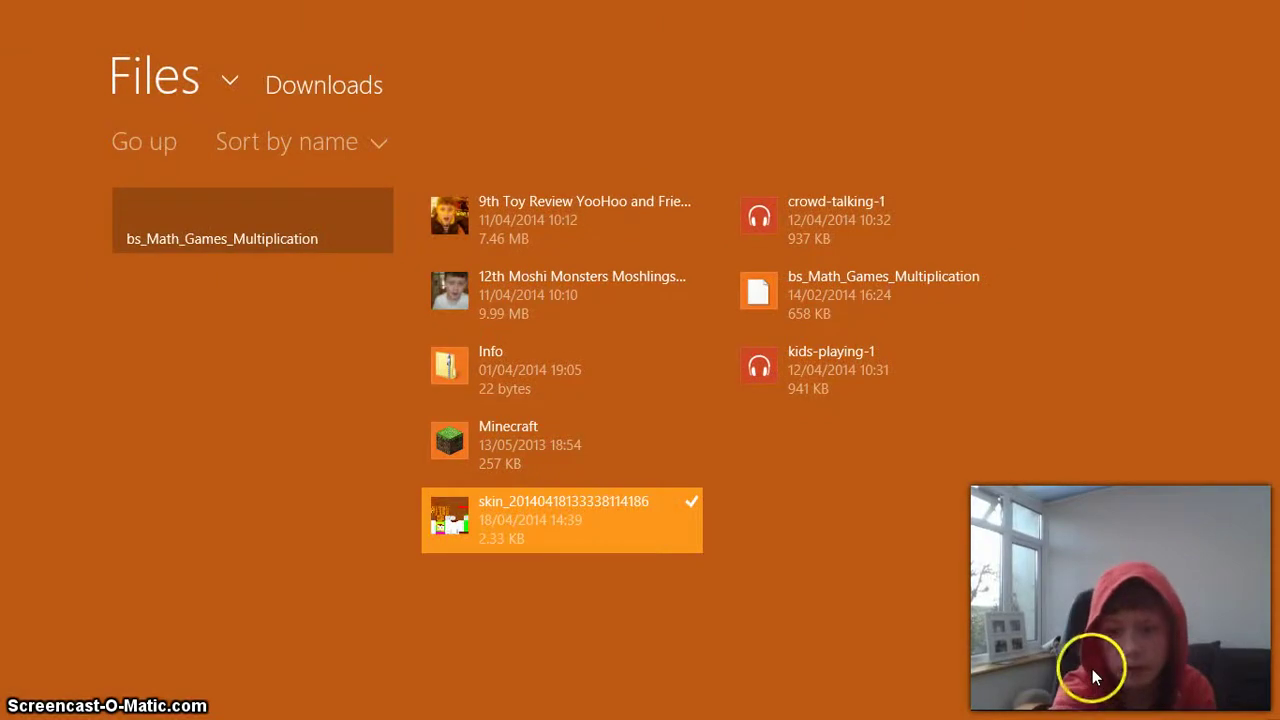
click(1092, 669)
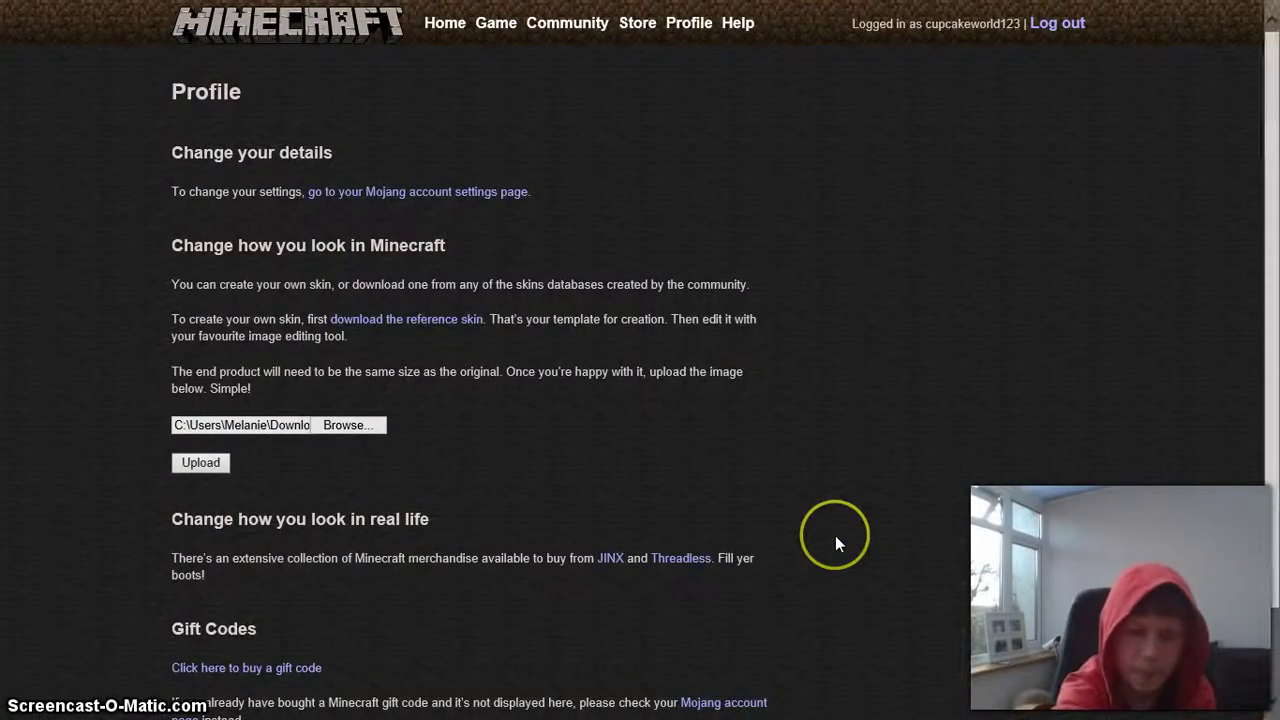
click(201, 462)
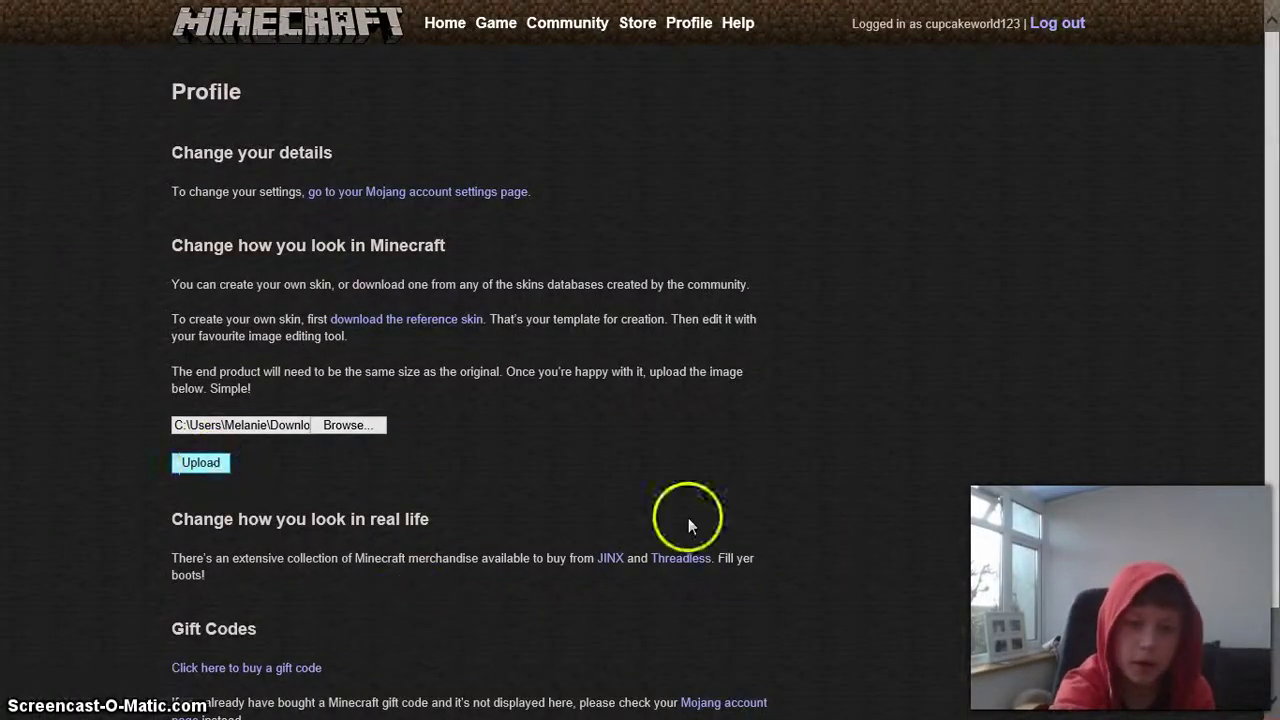